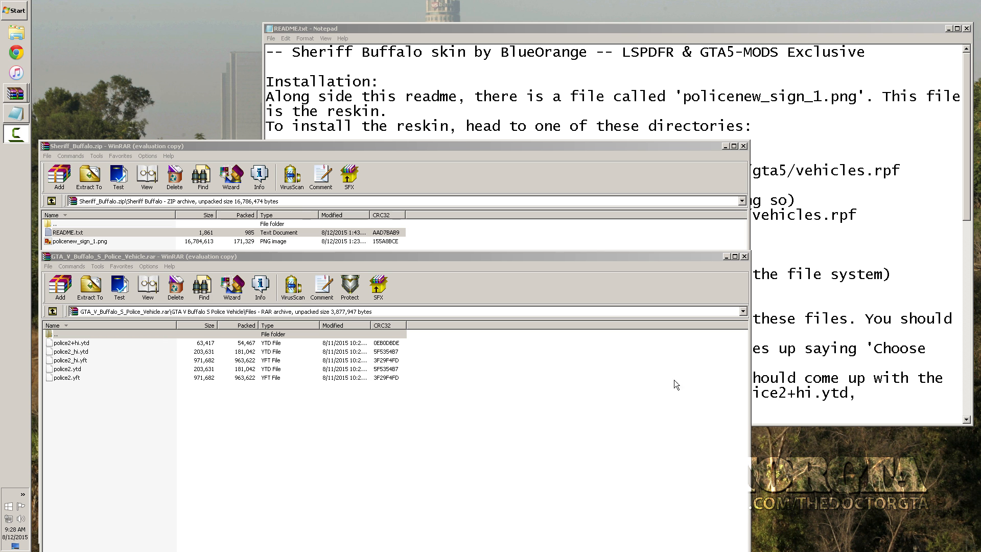
Launch OpenIV and load the Windows version of Grand Theft Auto V
click(3, 6)
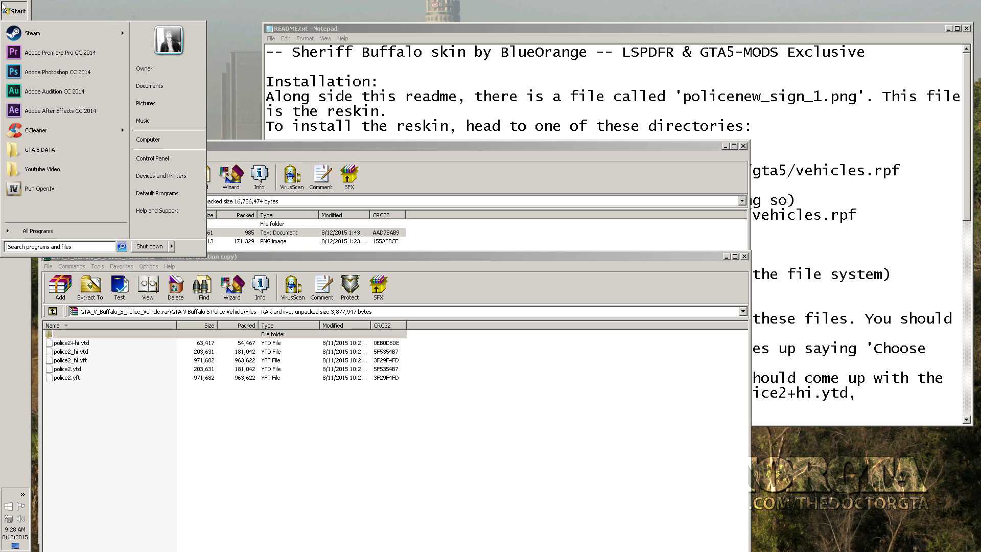
click(75, 188)
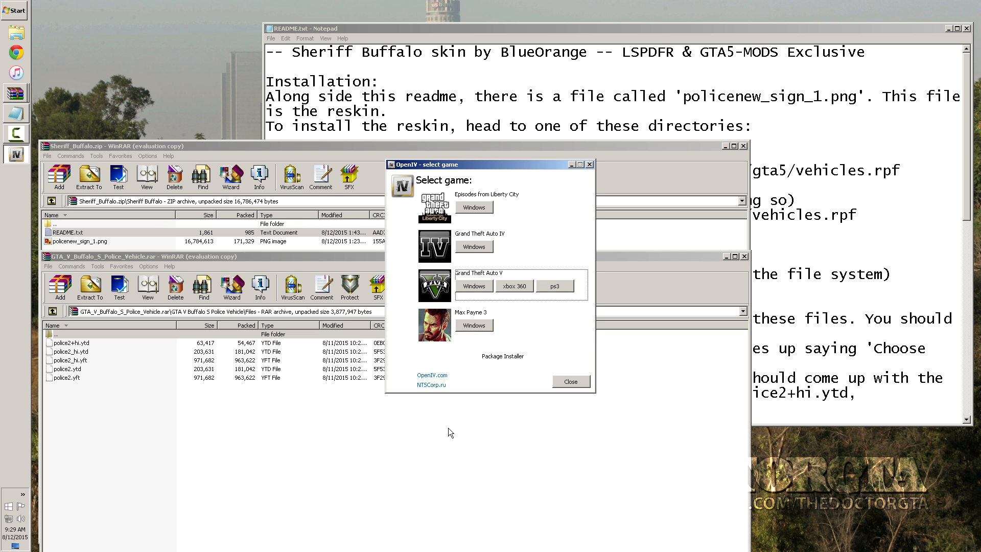
click(468, 284)
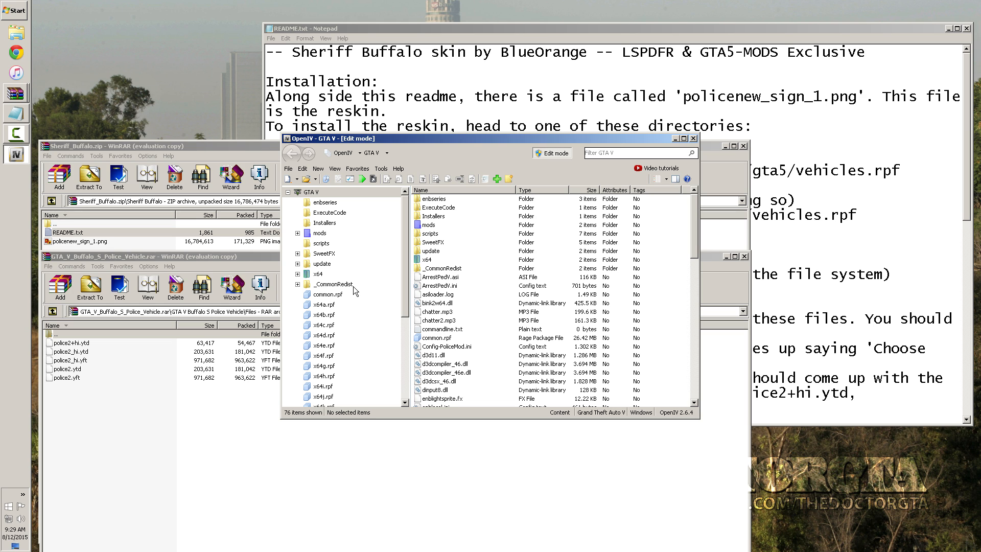
Look over the contents of the Sheriff_Buffalo.zip and GTA_V_Buffalo_S_Police_Vehicle.rar archives
click(189, 256)
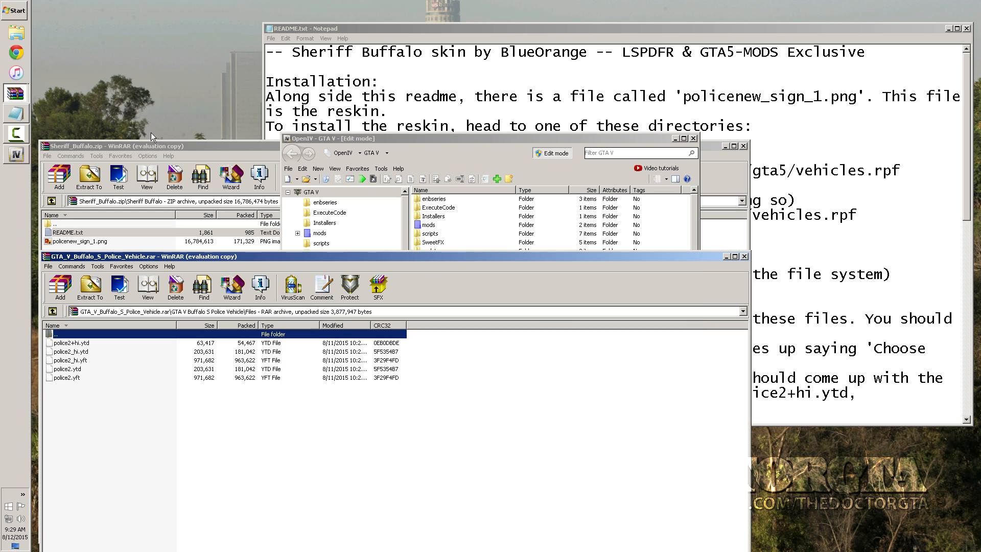
click(155, 145)
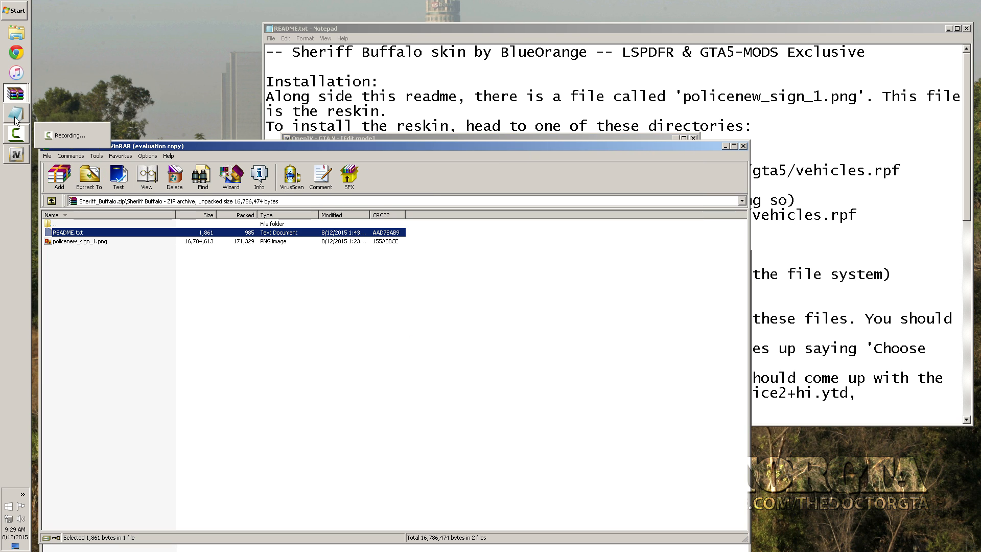
click(18, 92)
click(60, 101)
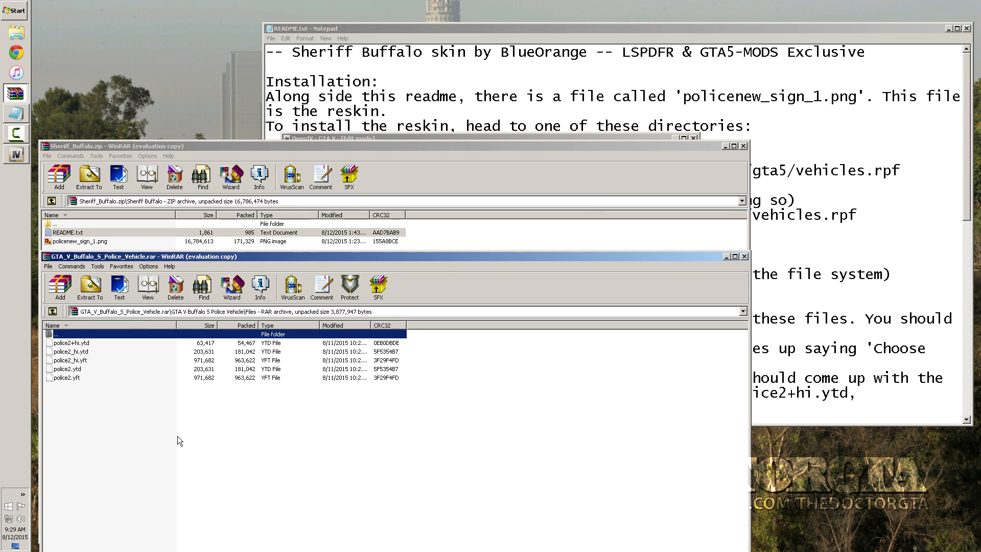
click(16, 154)
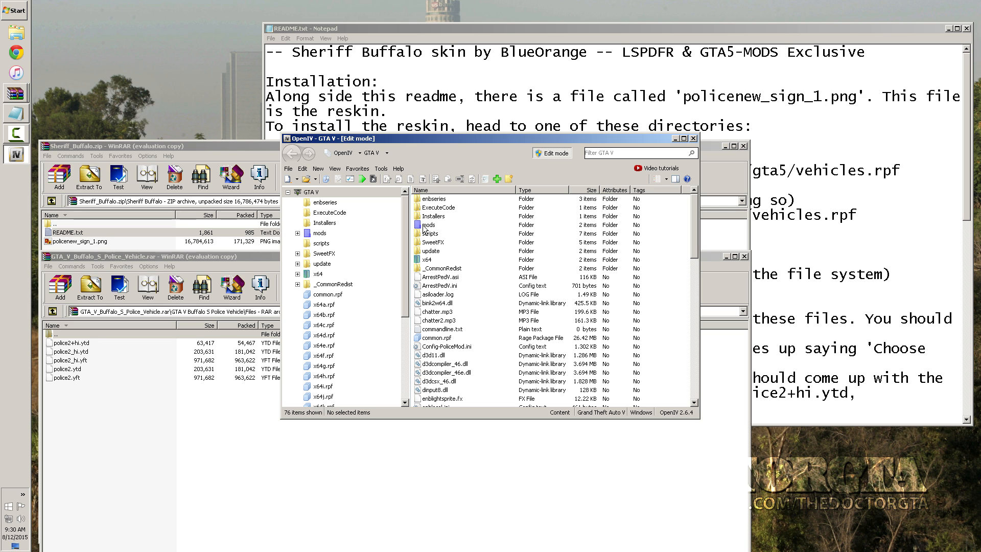
drag(64, 409, 82, 346)
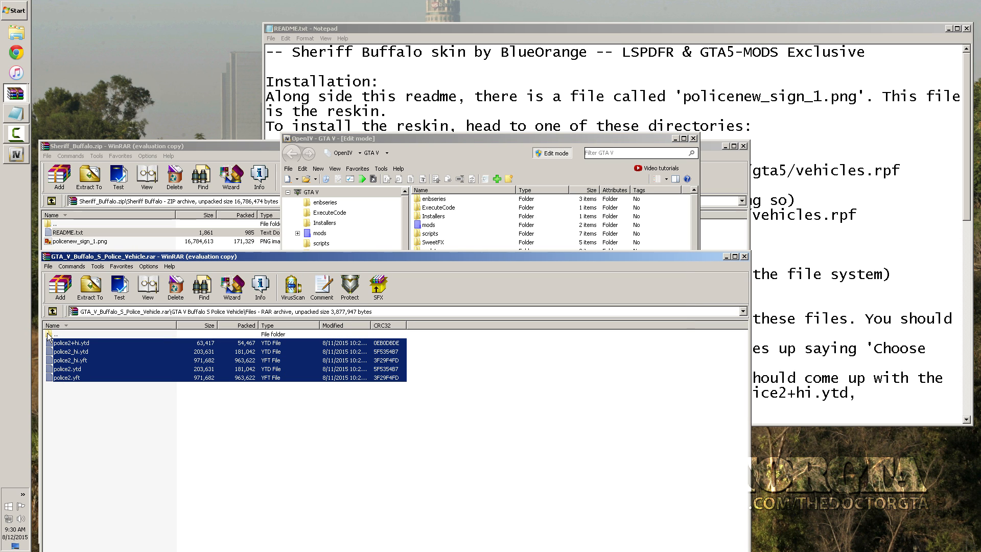
Open Readme.txt from the parent folder of the police vehicle archive's files, copy its image link and close it
double_click(49, 335)
double_click(66, 360)
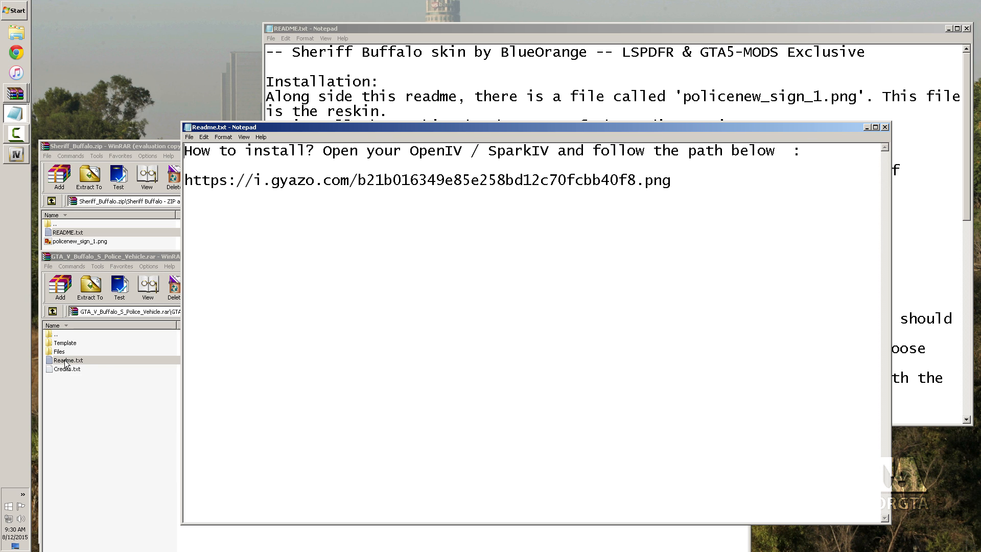
drag(716, 183, 180, 179)
key(ctrl+c)
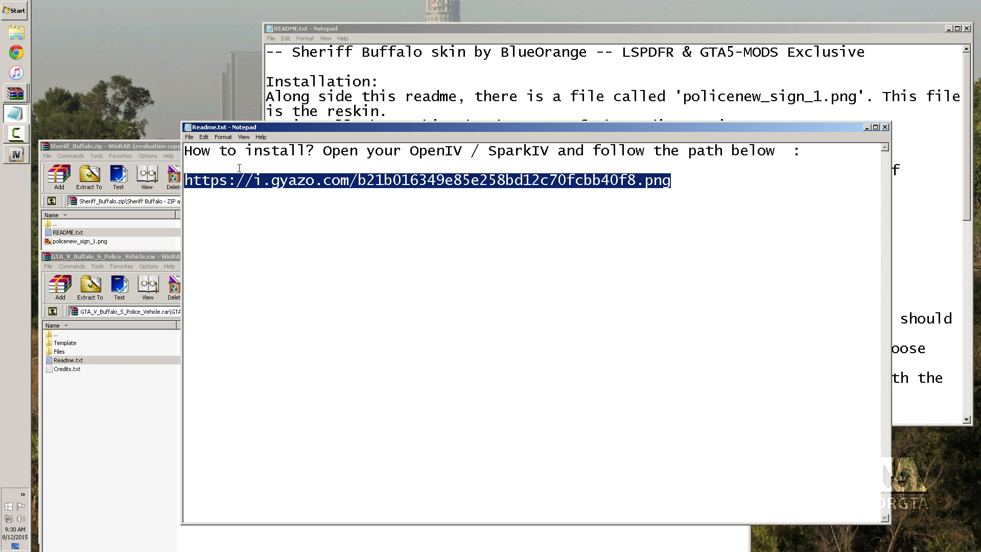
click(884, 127)
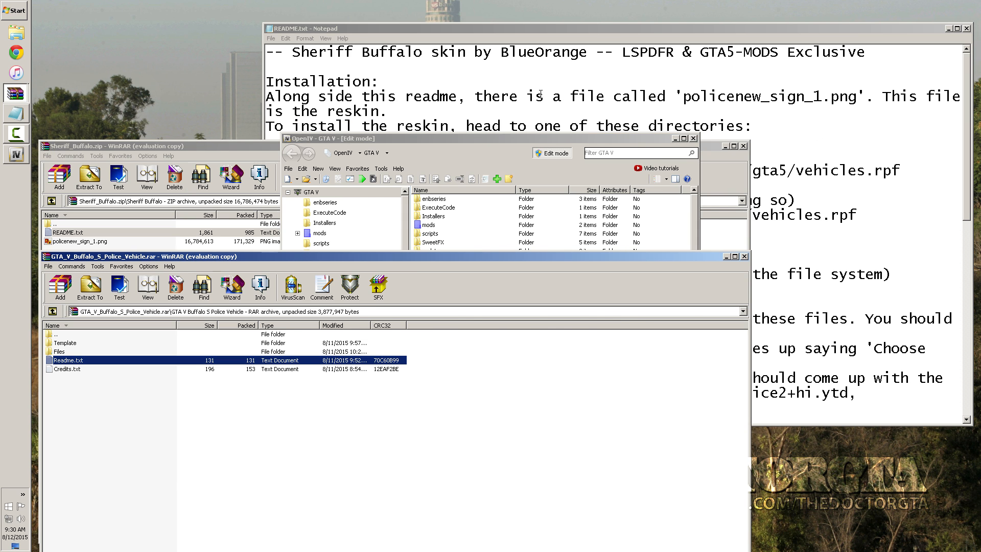
Switch to Chrome and open the copied installation-path image link in a new tab
click(534, 96)
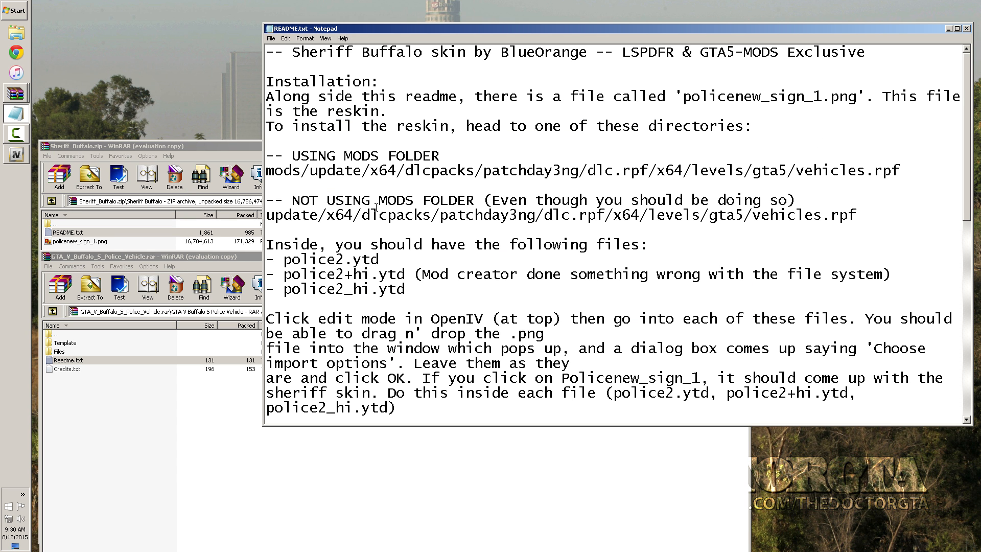
click(9, 53)
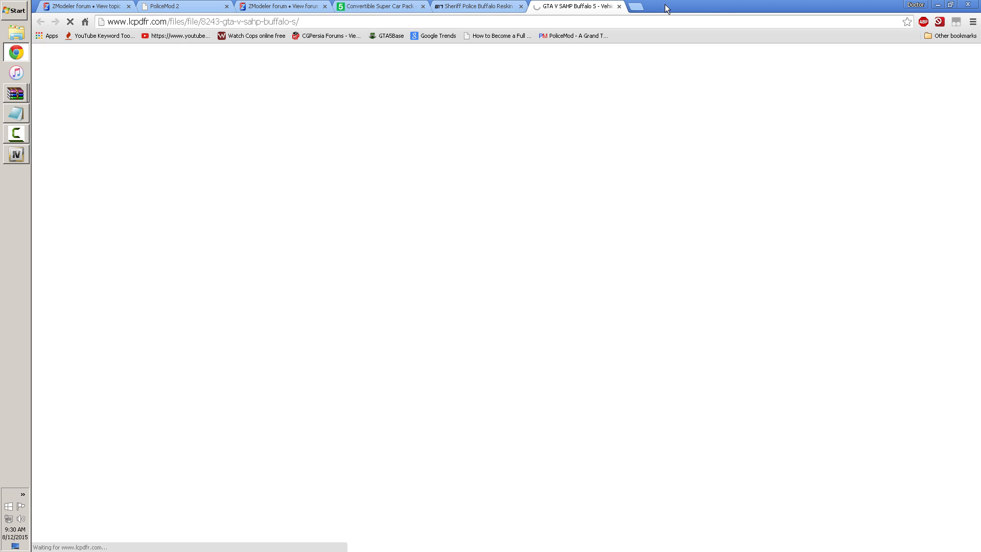
click(635, 6)
key(ctrl+v)
key(Return)
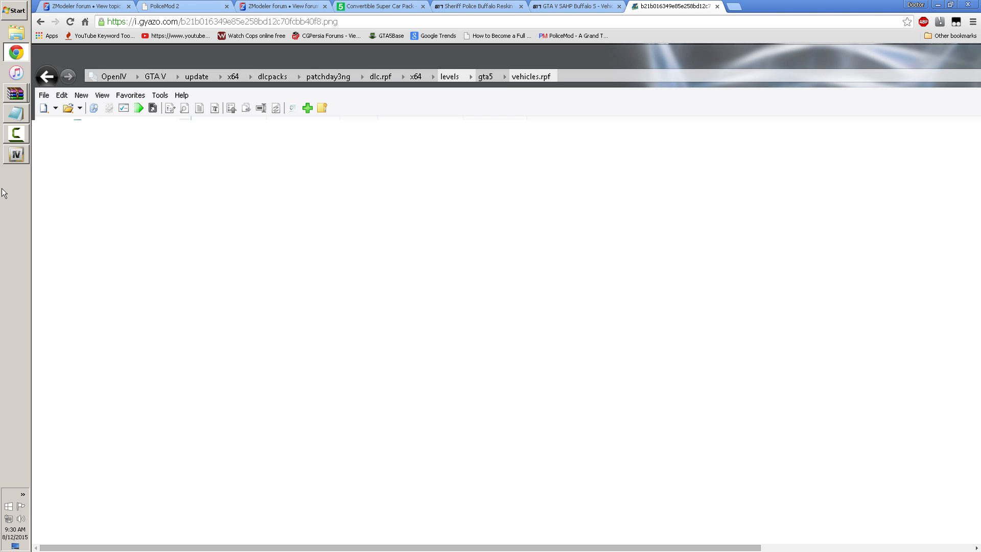
Switch back to OpenIV, move its window below the pictured path and browse to mods/update/x64/dlcpacks/patchday3ng
click(16, 155)
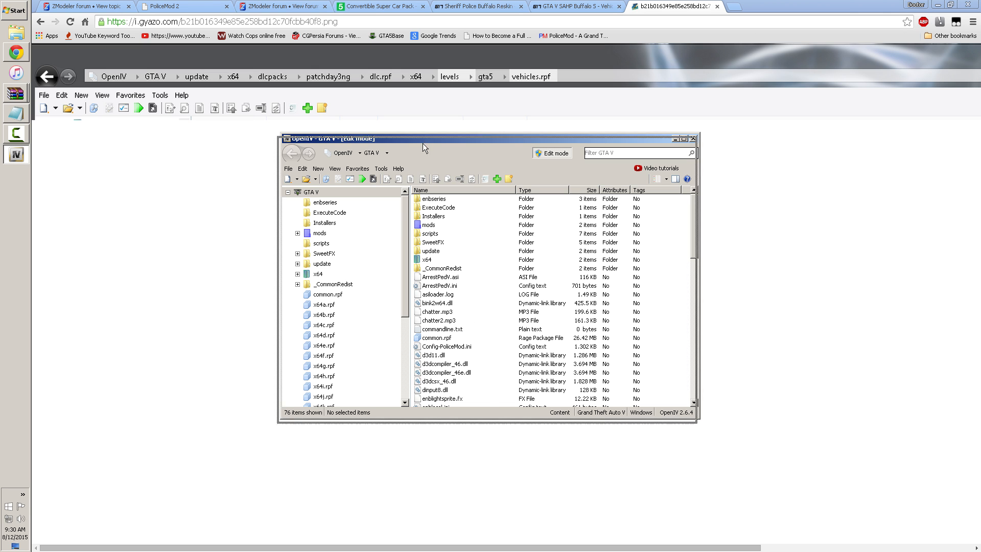
drag(424, 140, 396, 172)
click(300, 267)
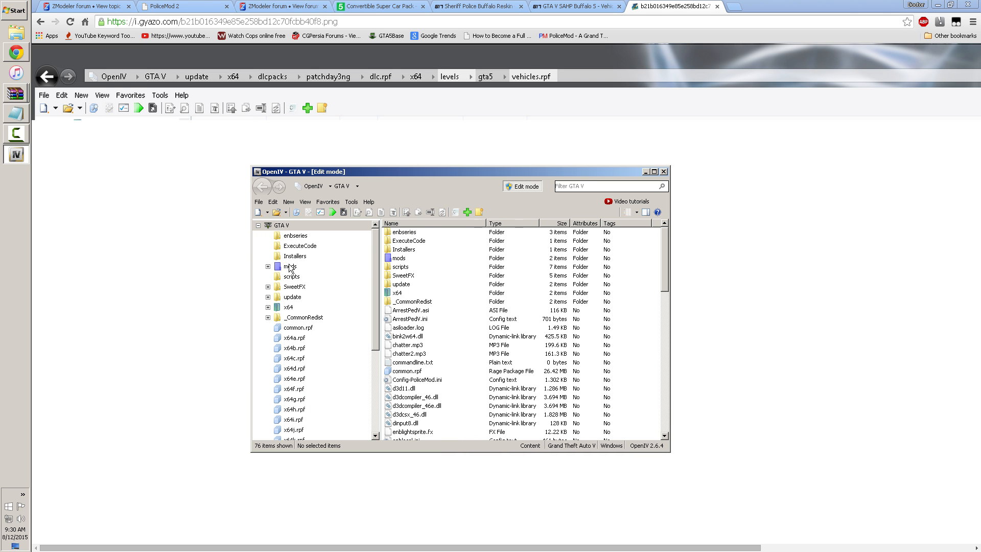
double_click(404, 233)
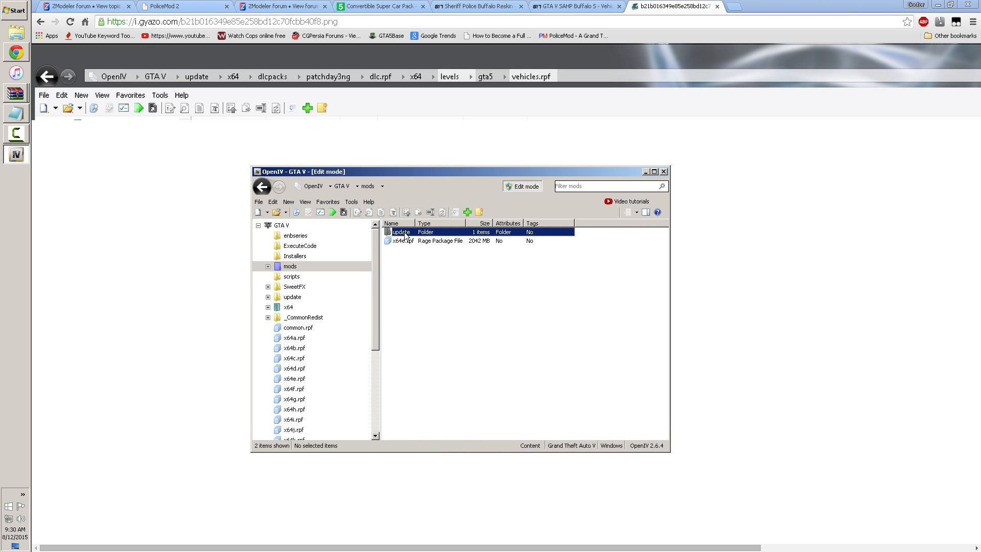
double_click(402, 231)
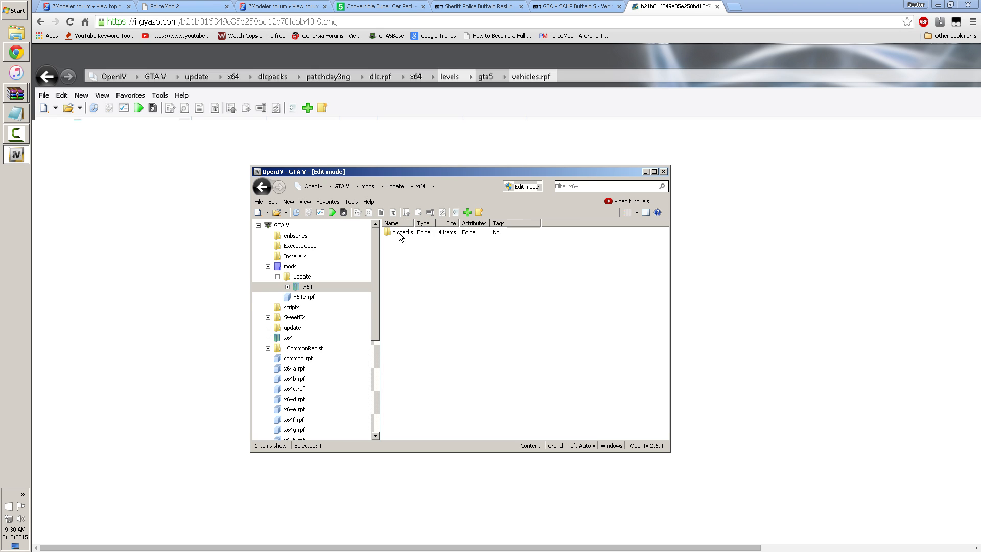
double_click(399, 233)
click(403, 250)
double_click(403, 250)
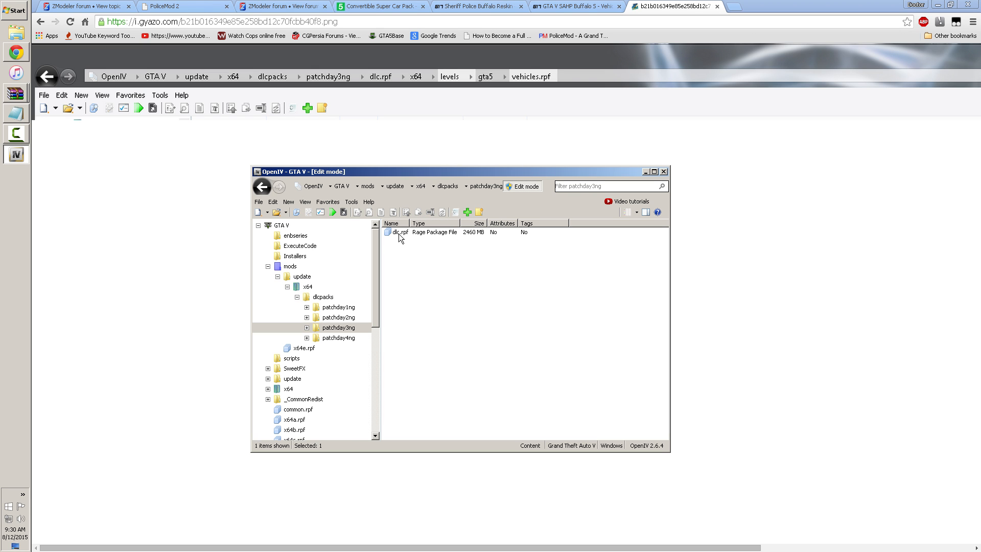
Open dlc.rpf and browse through x64/levels/gta5 into vehicles.rpf
double_click(400, 233)
double_click(398, 240)
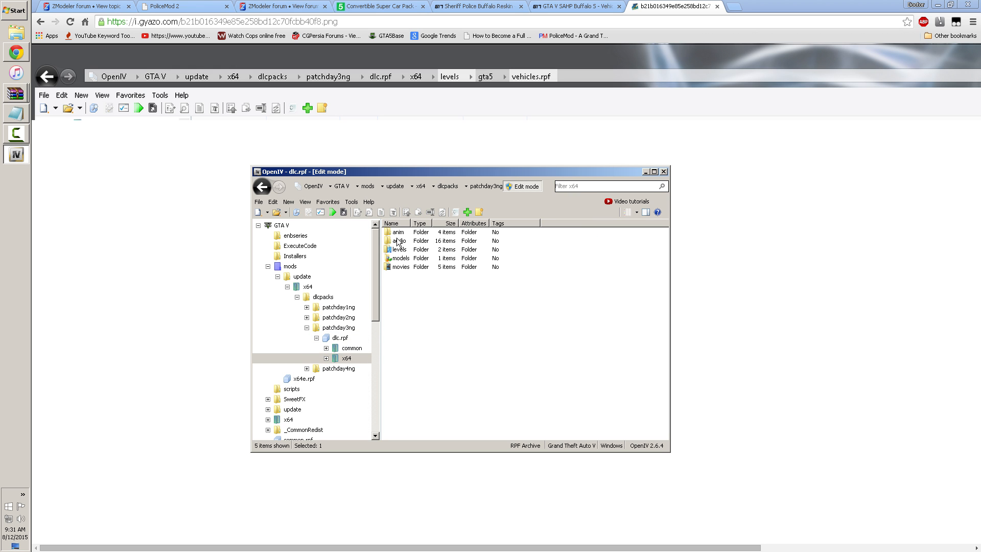
click(395, 250)
double_click(395, 250)
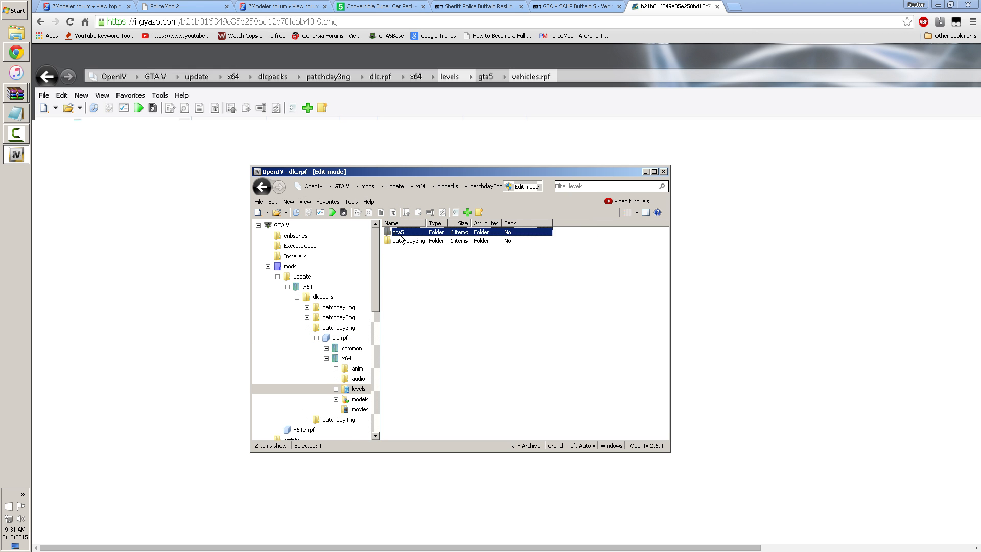
double_click(400, 233)
double_click(403, 276)
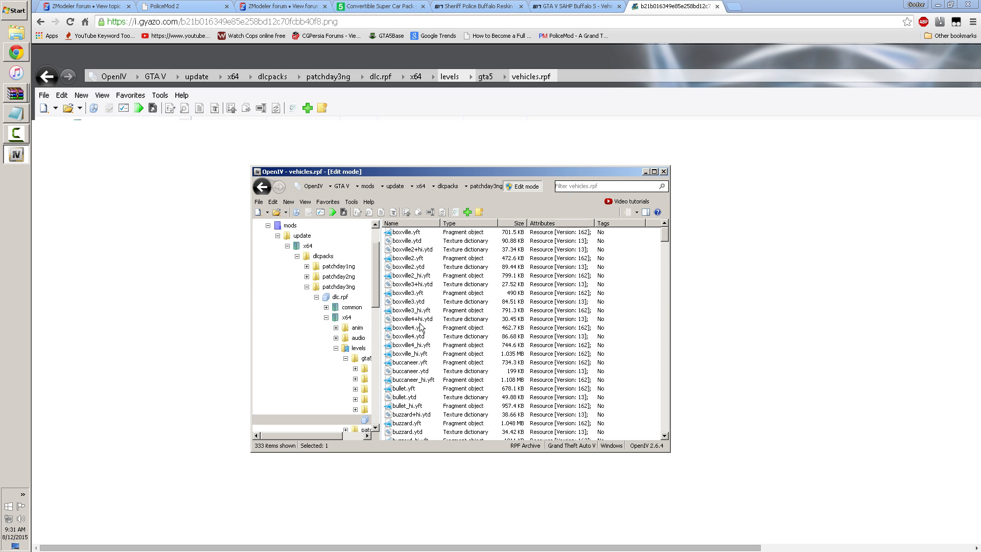
click(422, 327)
Switch to the GTA_V_Buffalo_S_Police_Vehicle.rar archive in WinRAR and open its Files folder
mouse_move(16, 94)
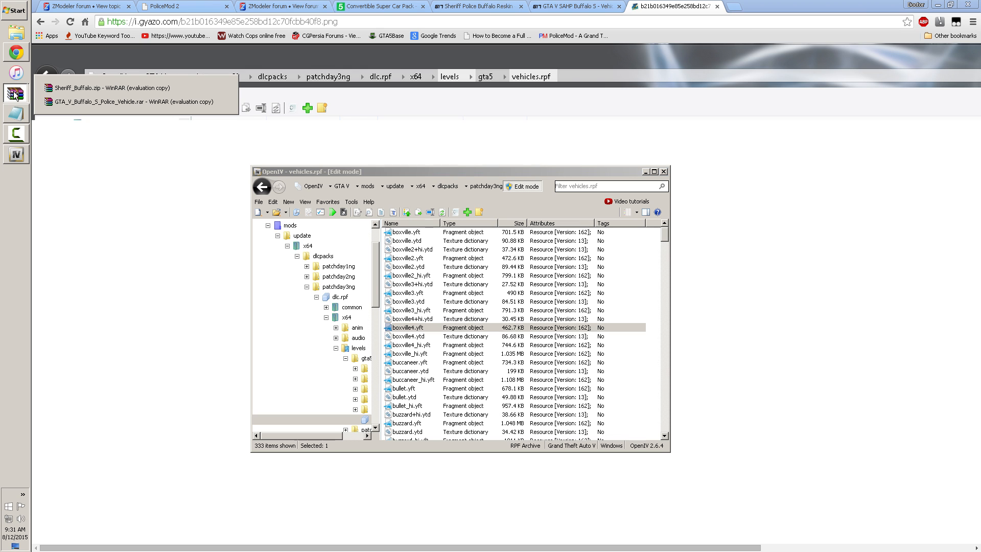
click(61, 103)
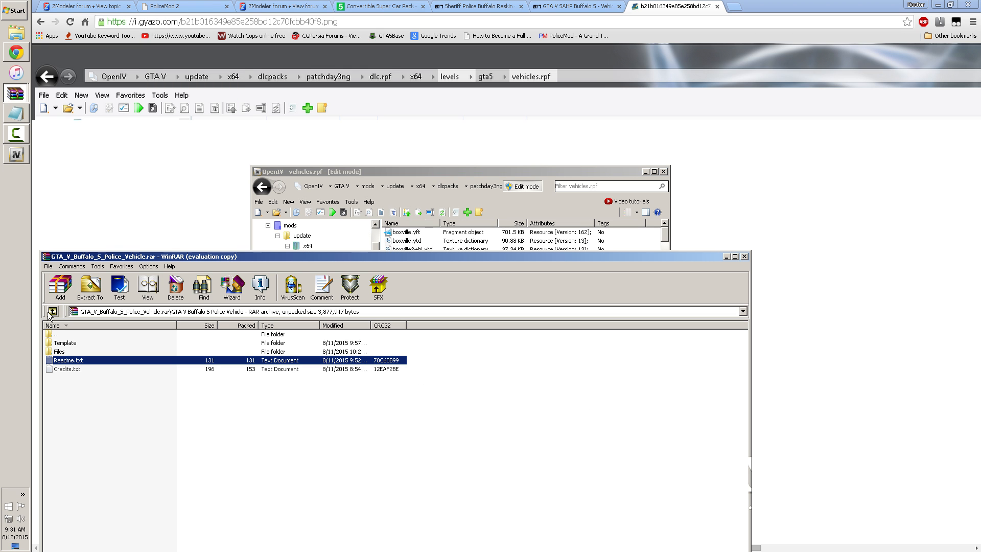
double_click(62, 351)
Examine the archive's police2 .ytd and .yft files one by one, comparing police2.yft with police2_hi.yft
drag(61, 412, 86, 347)
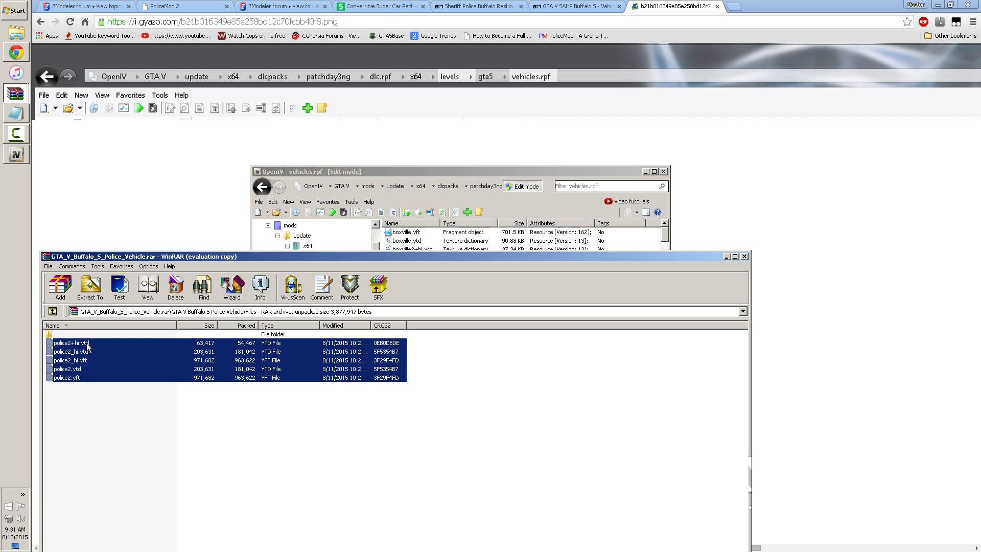
click(78, 398)
click(71, 377)
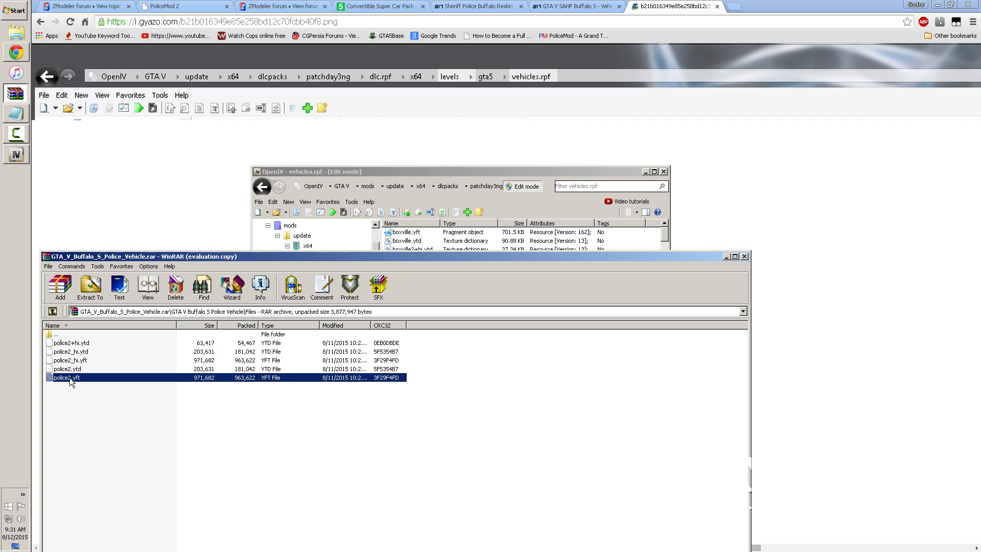
click(72, 369)
click(74, 360)
click(75, 352)
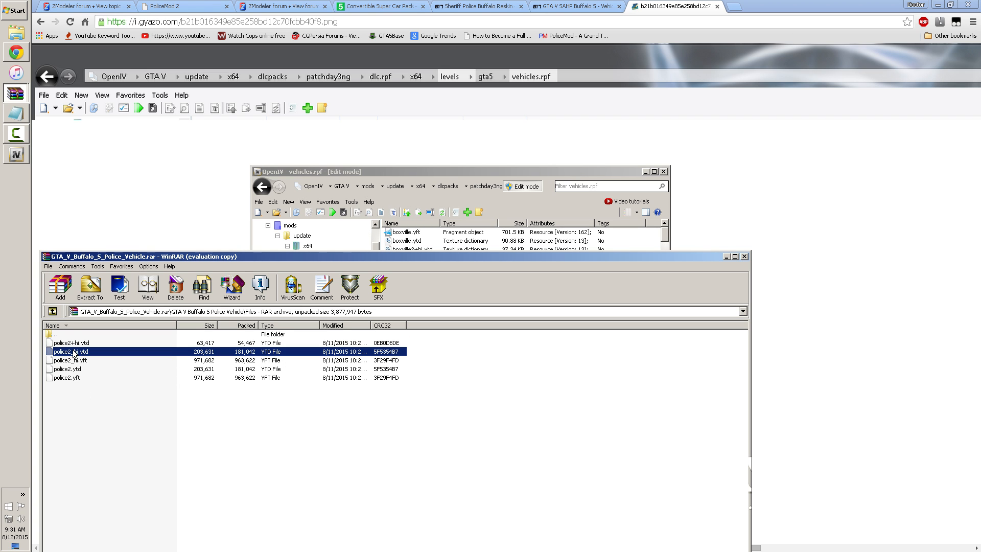
click(75, 344)
click(79, 361)
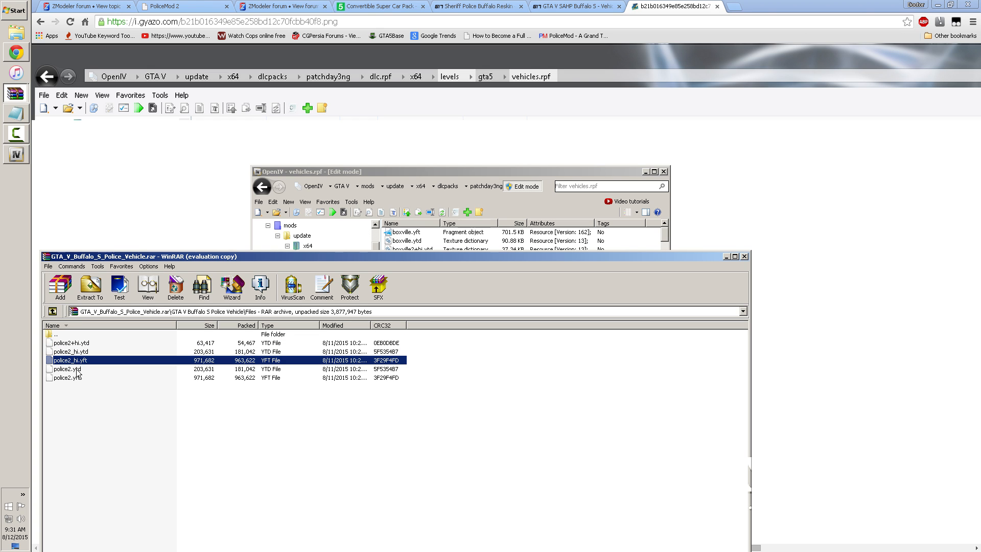
click(77, 368)
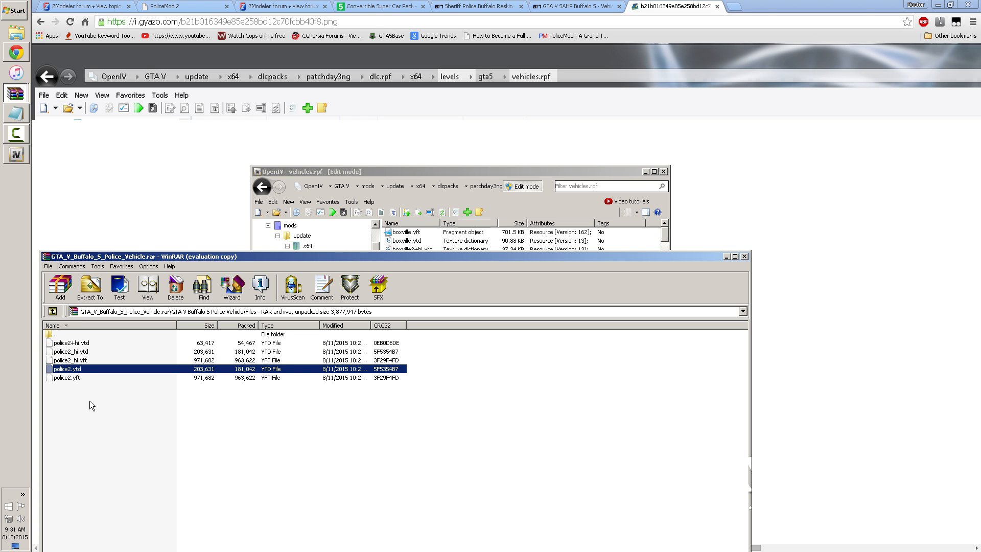
click(77, 378)
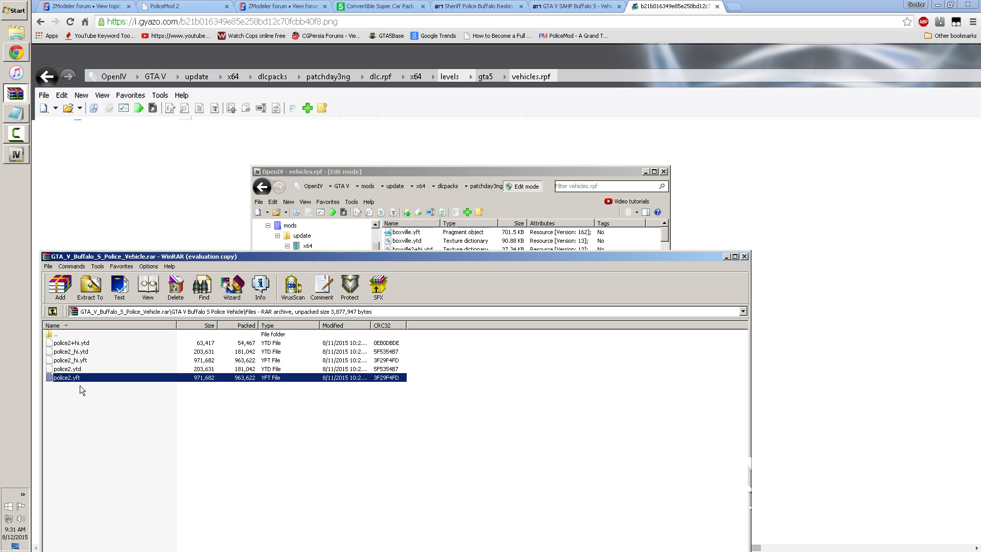
click(132, 446)
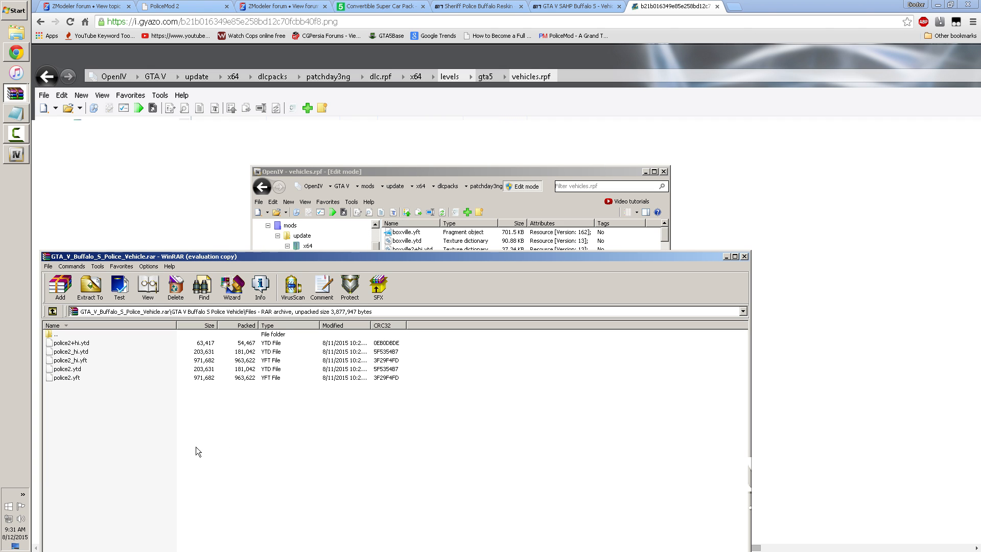
click(75, 378)
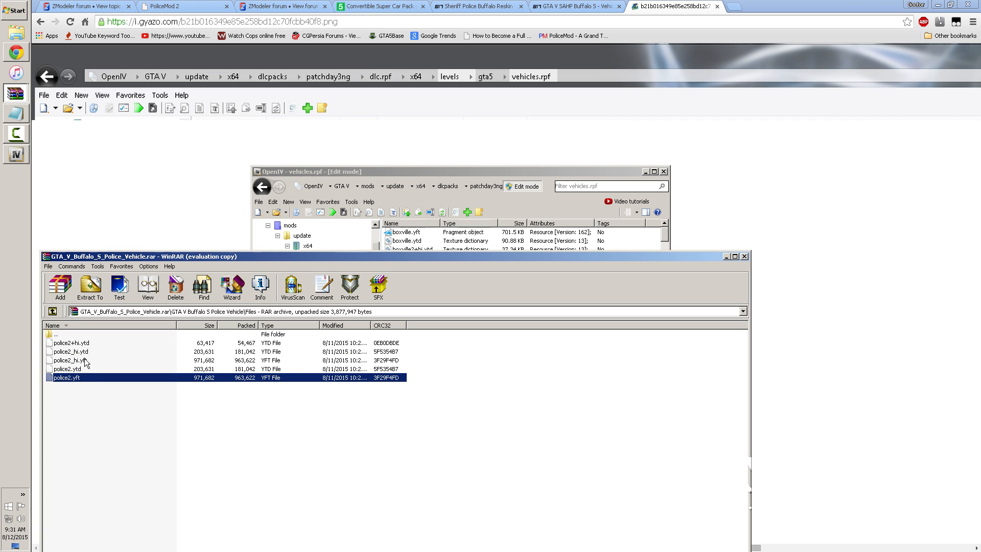
click(82, 360)
click(79, 380)
click(82, 361)
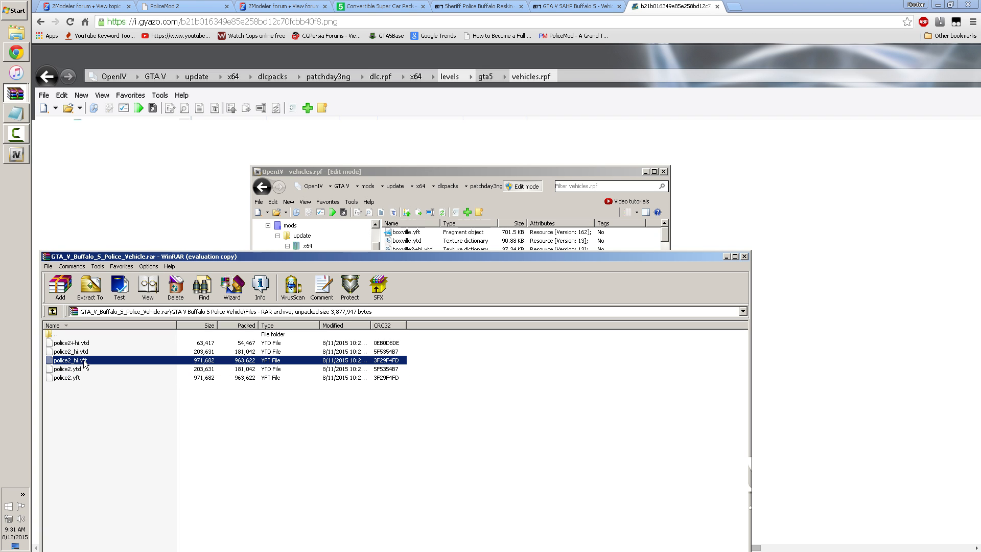
click(216, 379)
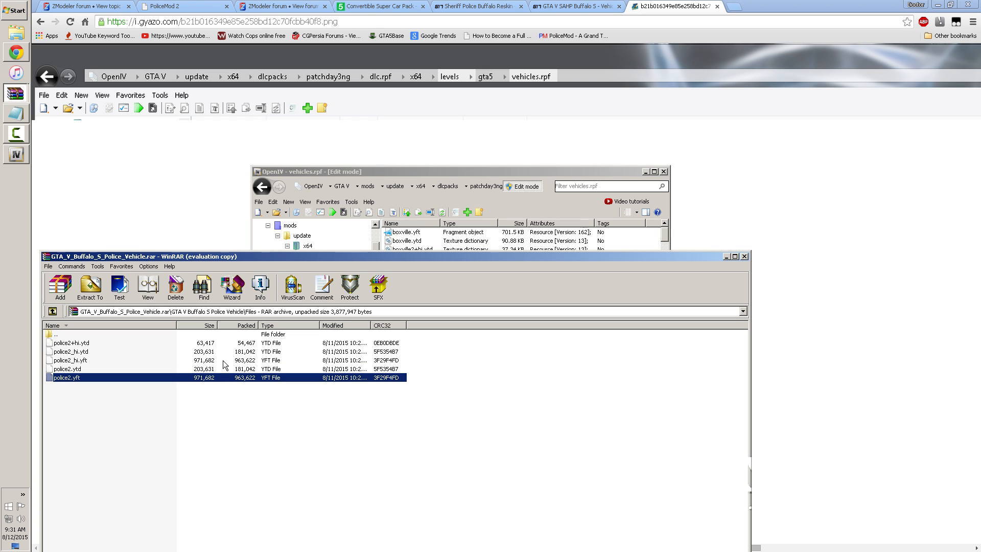
click(73, 362)
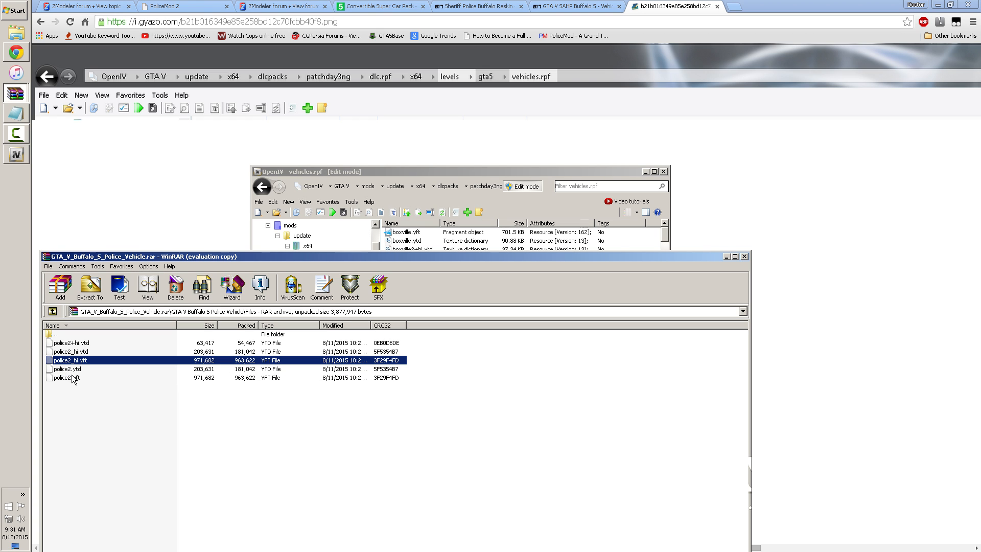
Compare the archive's police2.yft and police2_hi.yft models and the police2.ytd, police2_hi.ytd and police2+hi.ytd texture files
click(73, 378)
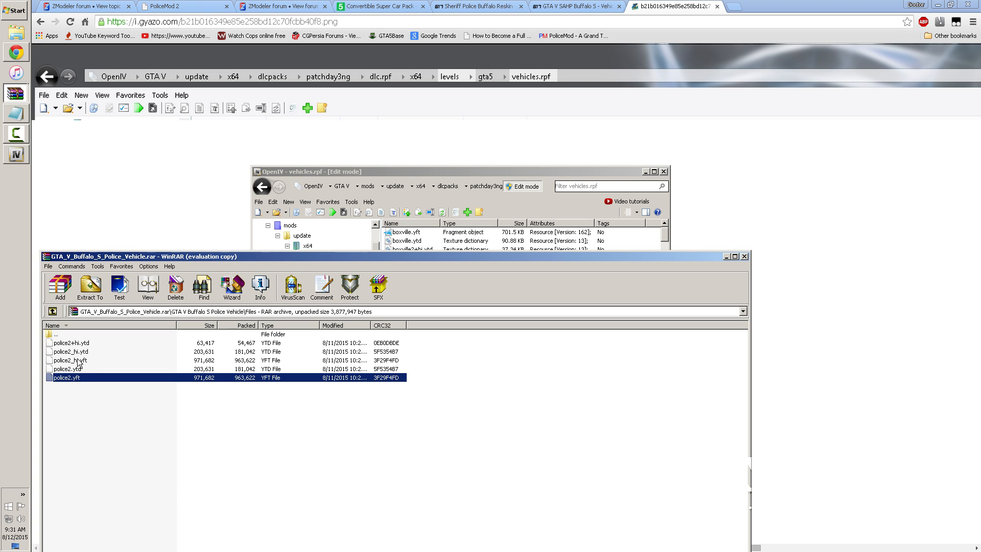
click(77, 360)
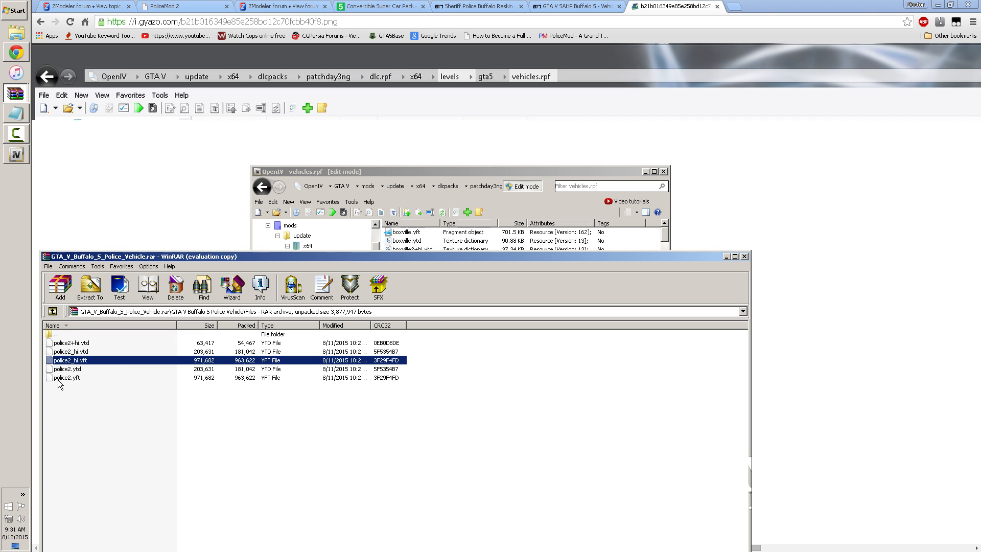
click(83, 377)
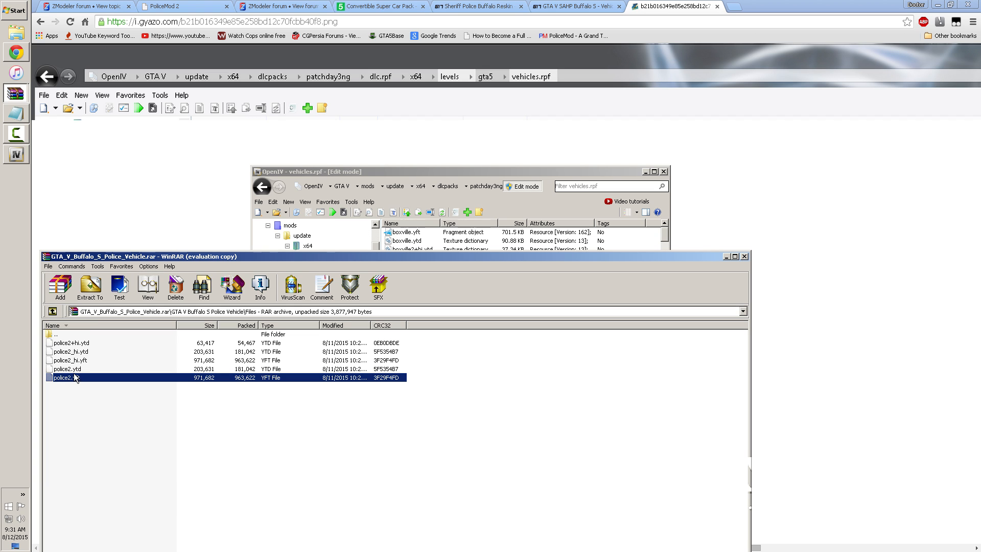
click(76, 370)
click(76, 352)
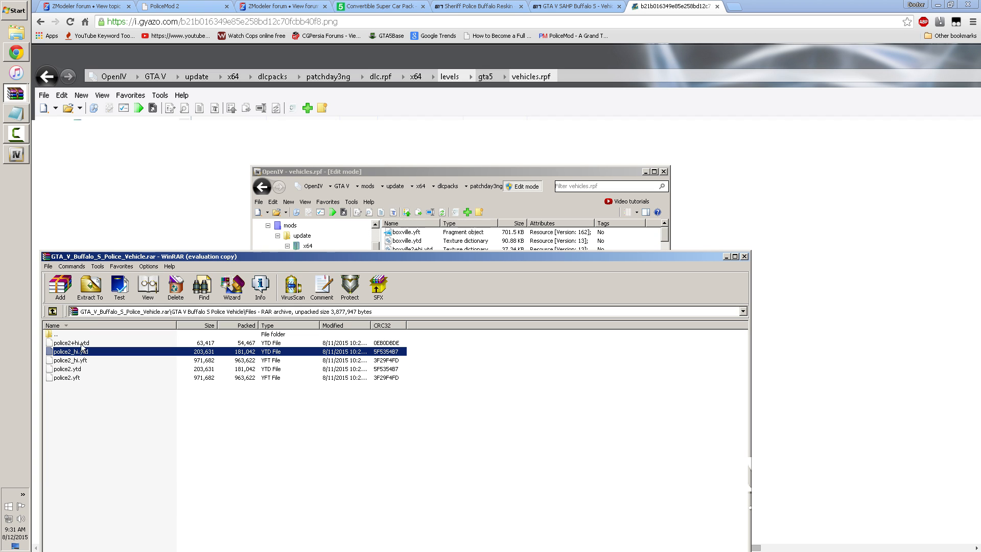
click(83, 344)
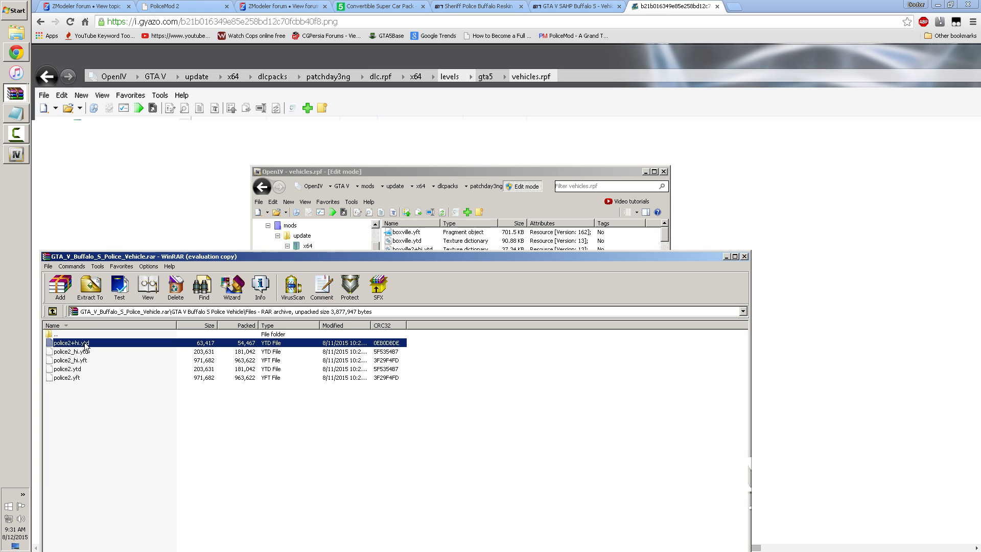
click(85, 352)
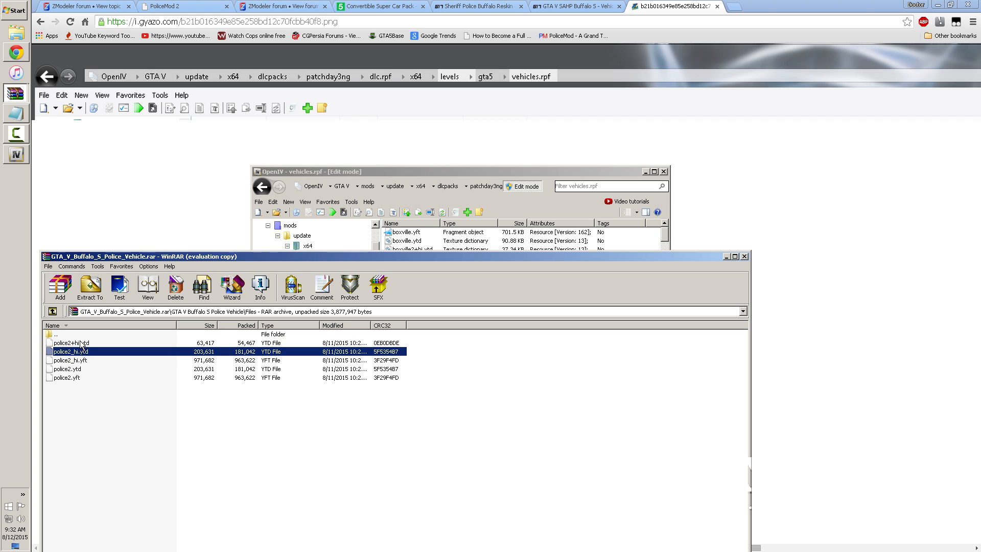
click(80, 344)
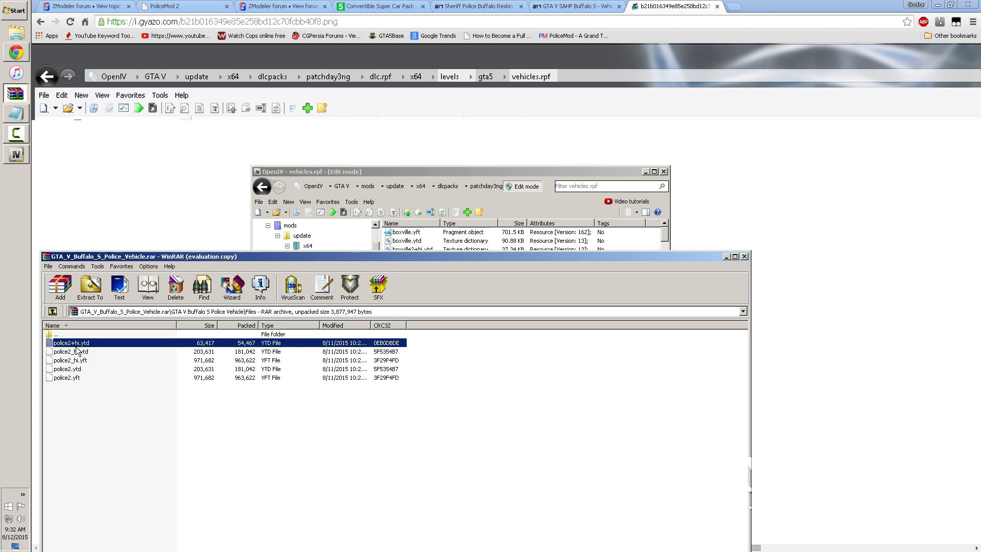
click(70, 370)
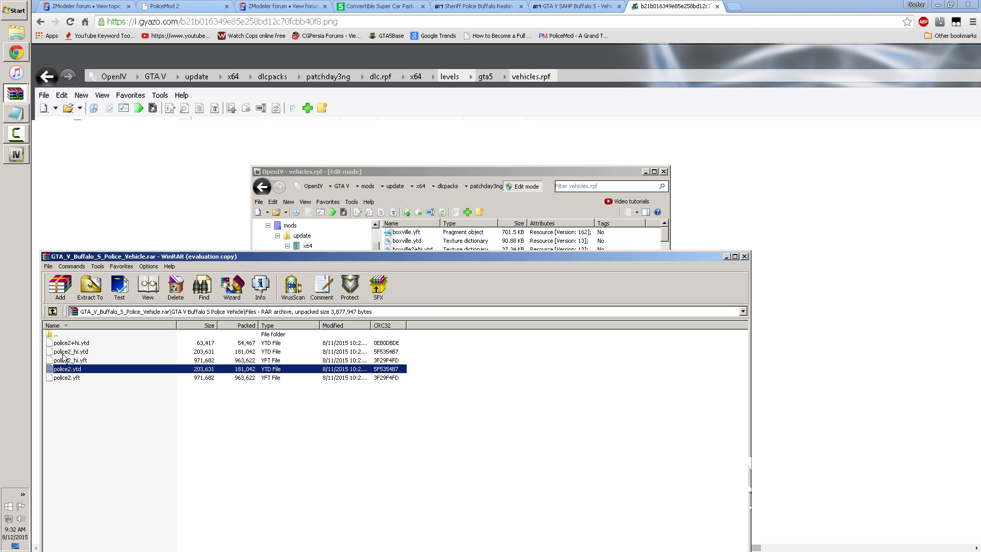
click(64, 353)
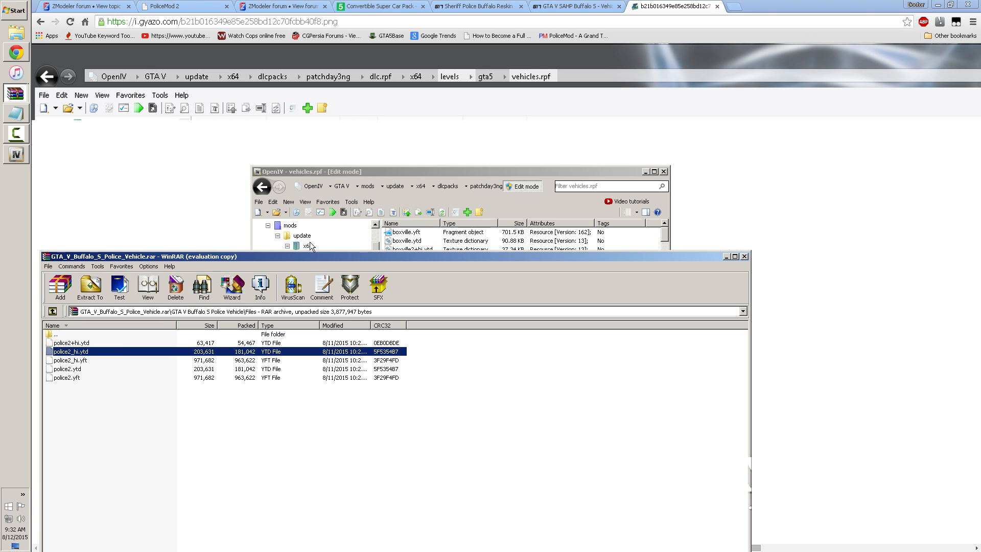
Select all five police2 files in the archive, move the WinRAR window lower and switch back to OpenIV
drag(67, 409, 82, 340)
drag(263, 256, 288, 292)
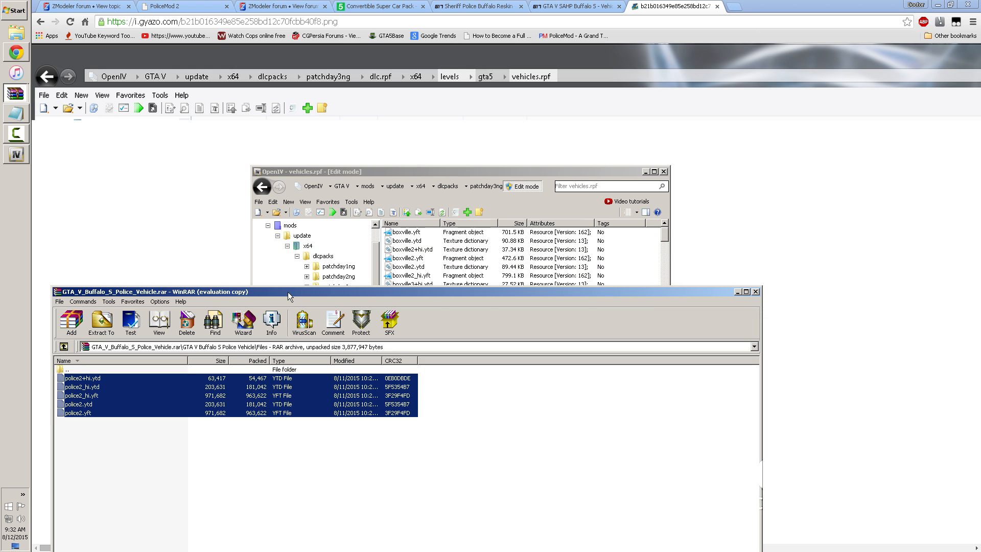
click(415, 170)
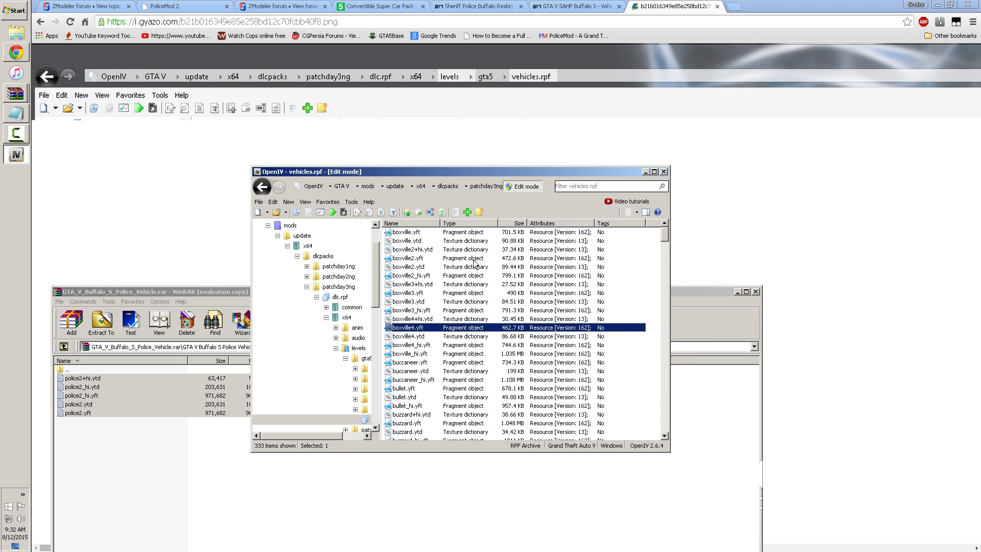
Select the original police2+hi.ytd, police2.yft, police2.ytd and police2_hi.yft in vehicles.rpf and filter the file list by "police2"
click(451, 373)
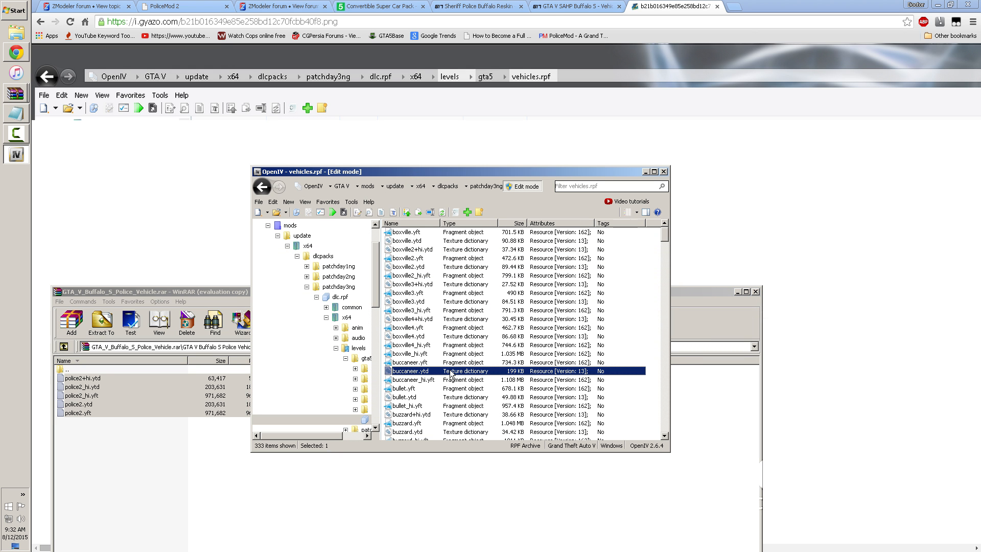
click(451, 337)
click(444, 406)
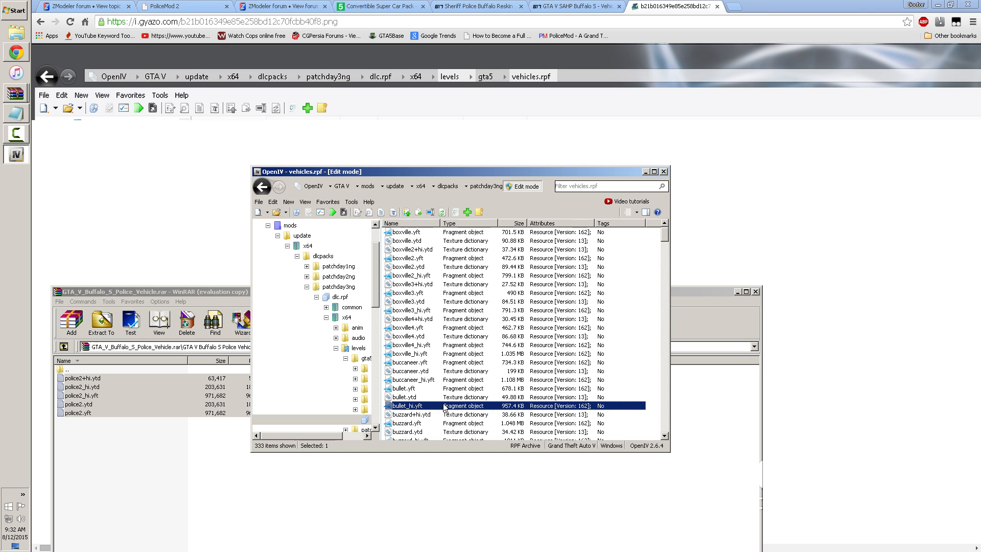
key(p)
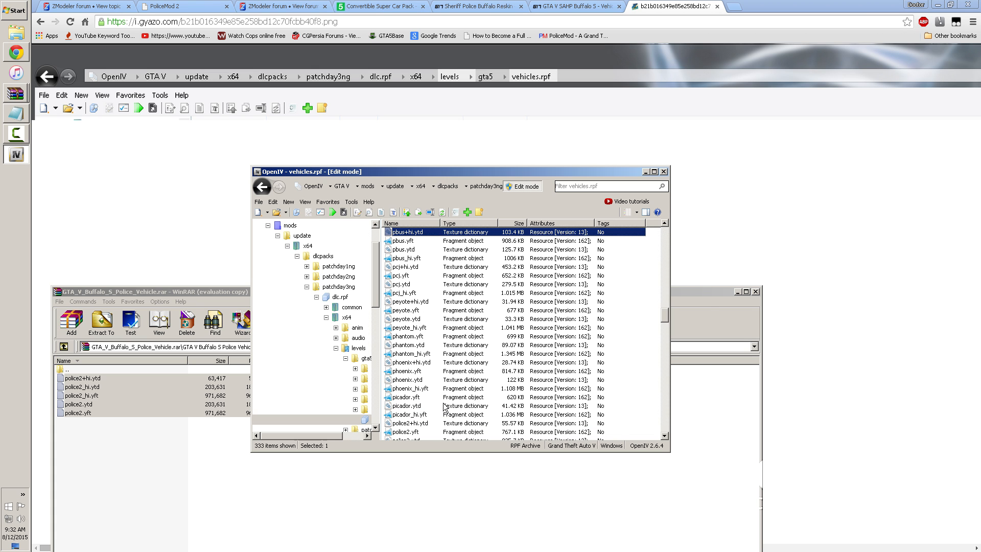
scroll(427, 393, down, 6)
scroll(427, 392, down, 1)
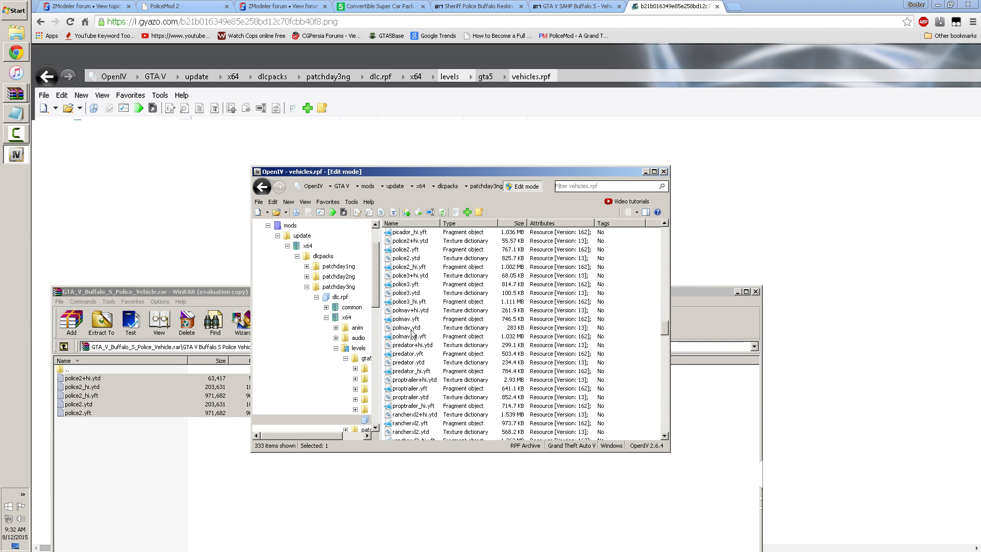
scroll(412, 327, up, 1)
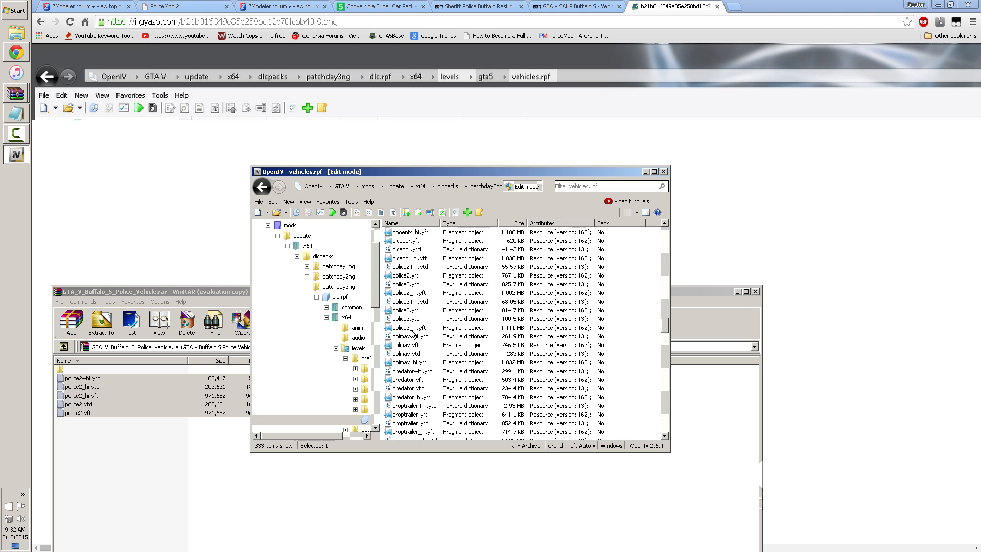
click(408, 278)
ctrl+click(409, 268)
ctrl+click(411, 284)
ctrl+click(409, 293)
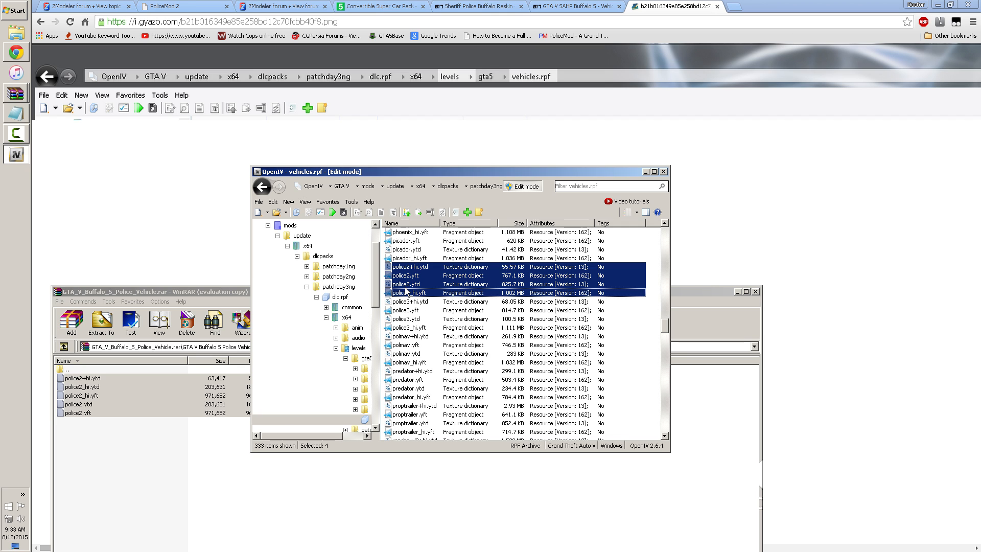
click(587, 186)
text(police2)
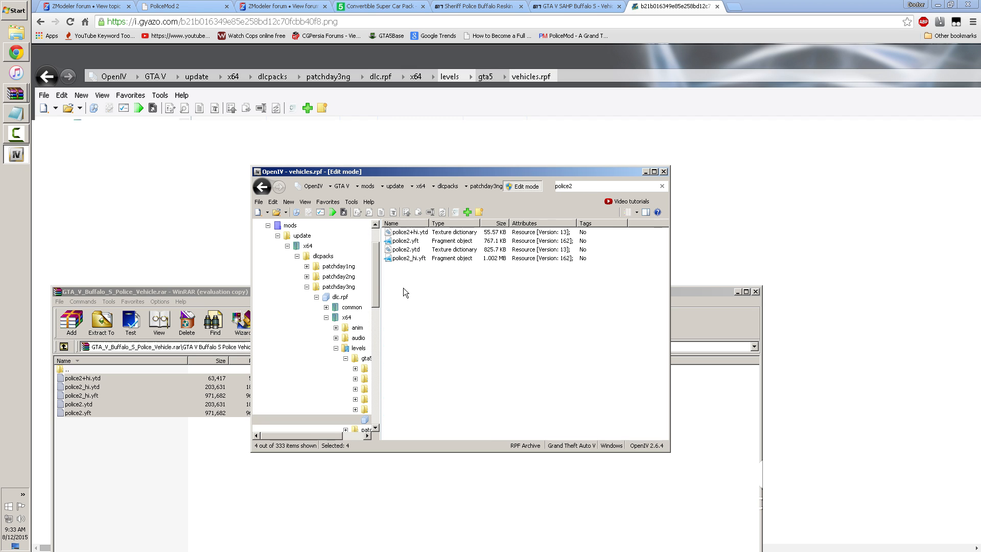
Extract the four original police2 files into a new Desktop folder named "backup police2"
right_click(433, 241)
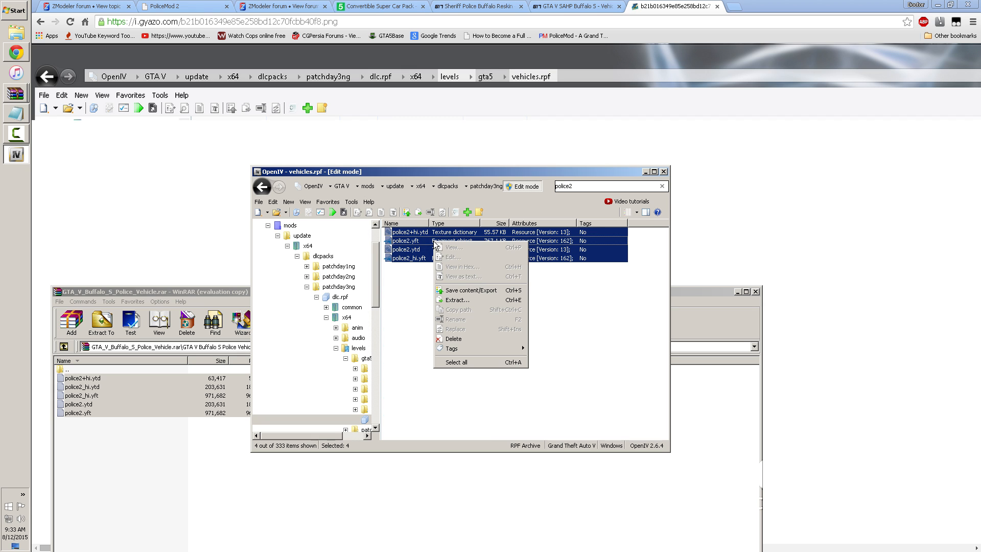
click(470, 299)
click(289, 242)
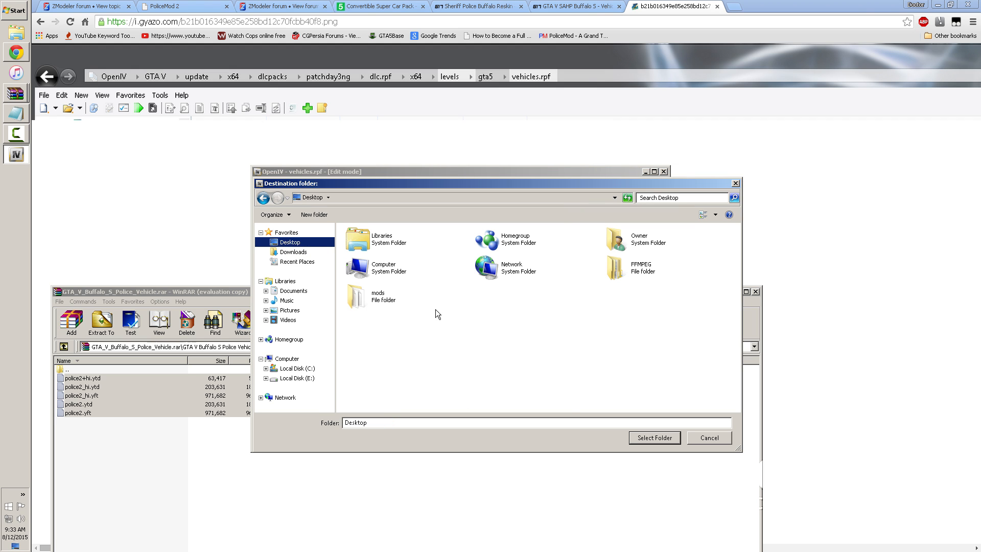
right_click(480, 313)
mouse_move(553, 384)
click(590, 385)
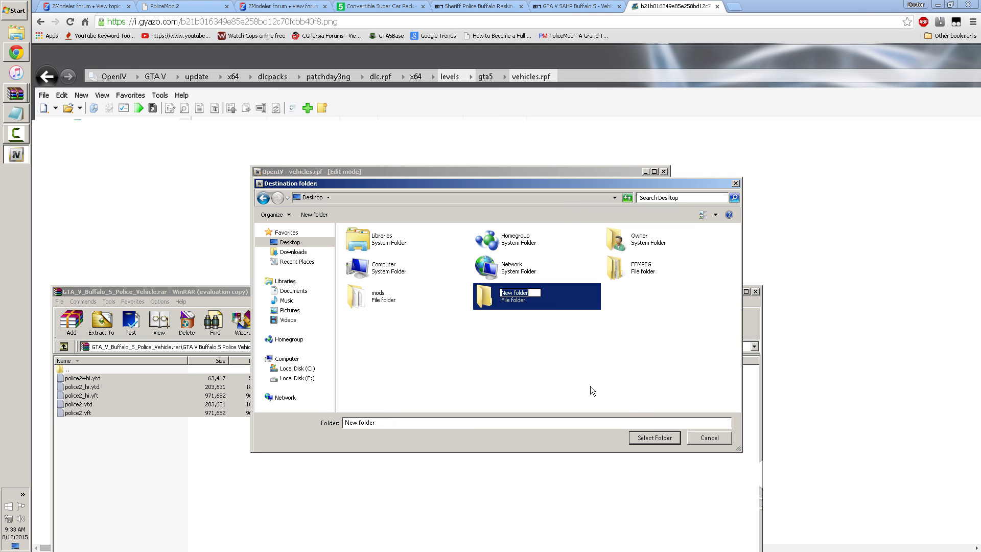
text(backup police2)
key(Return)
key(Return)
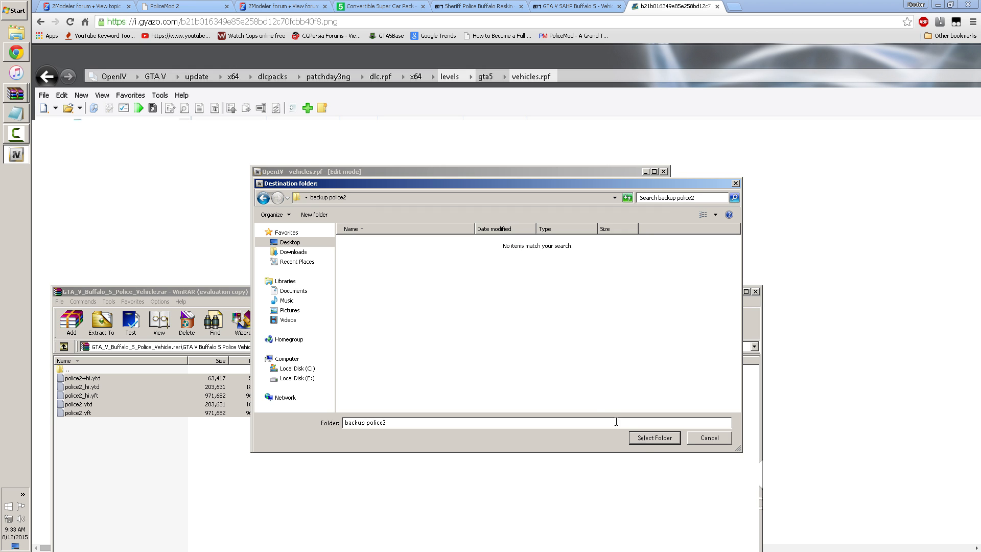
click(645, 442)
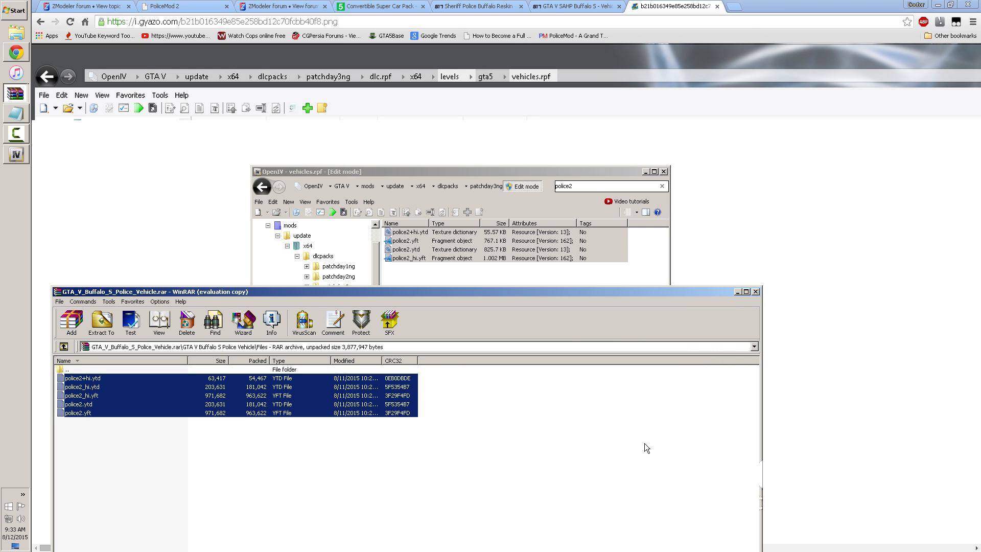
Move the OpenIV window clear of the archive's file list and add the archive's five police2 files to vehicles.rpf
click(500, 280)
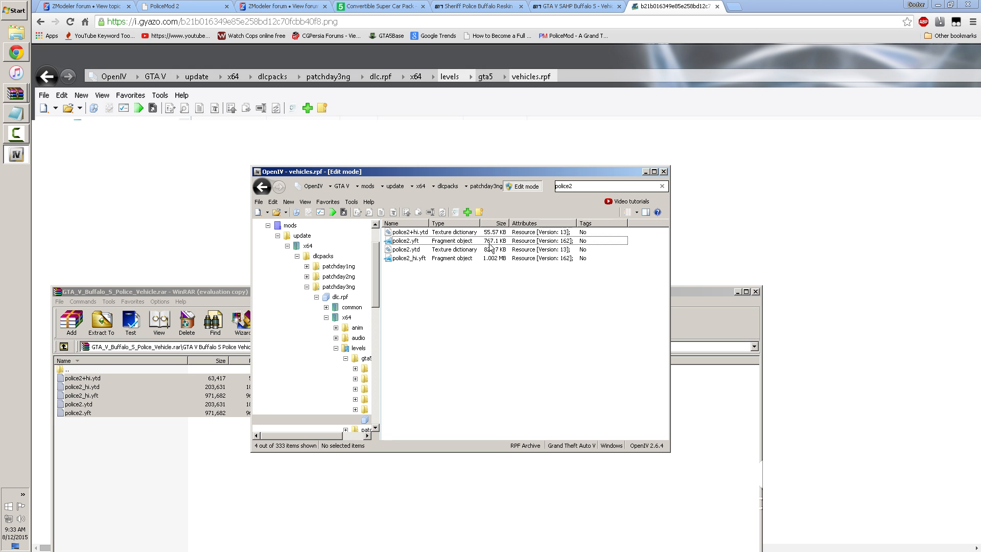
drag(448, 171, 612, 65)
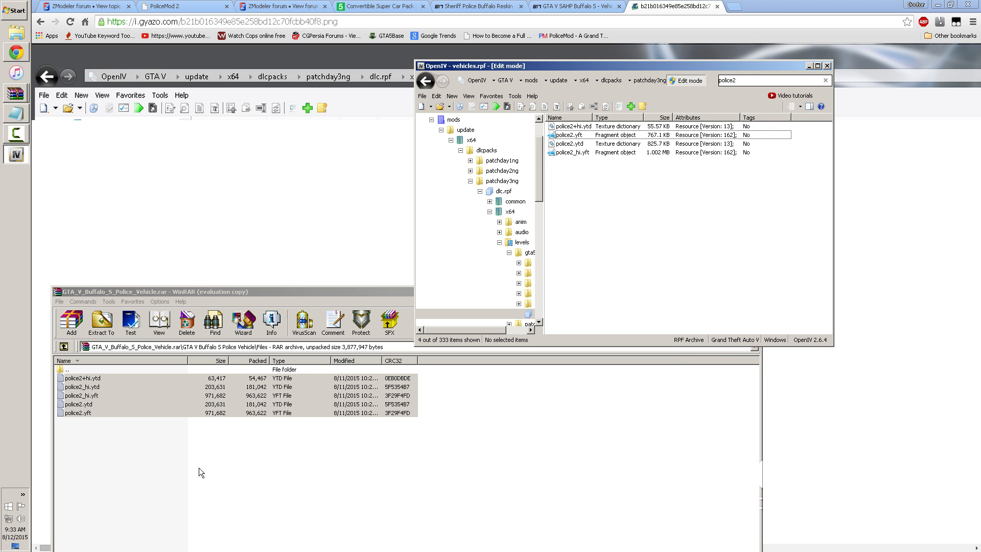
click(154, 482)
drag(62, 455, 620, 233)
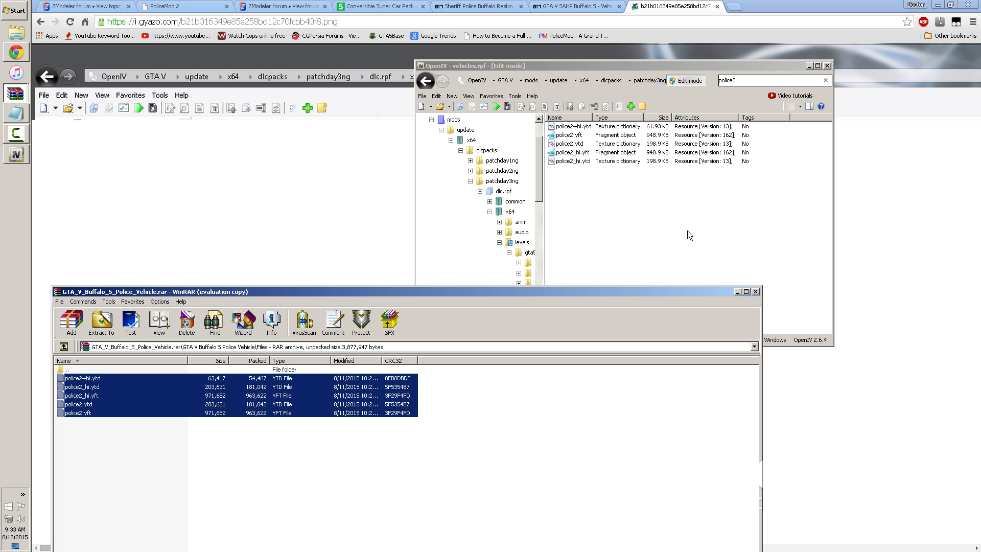
double_click(61, 370)
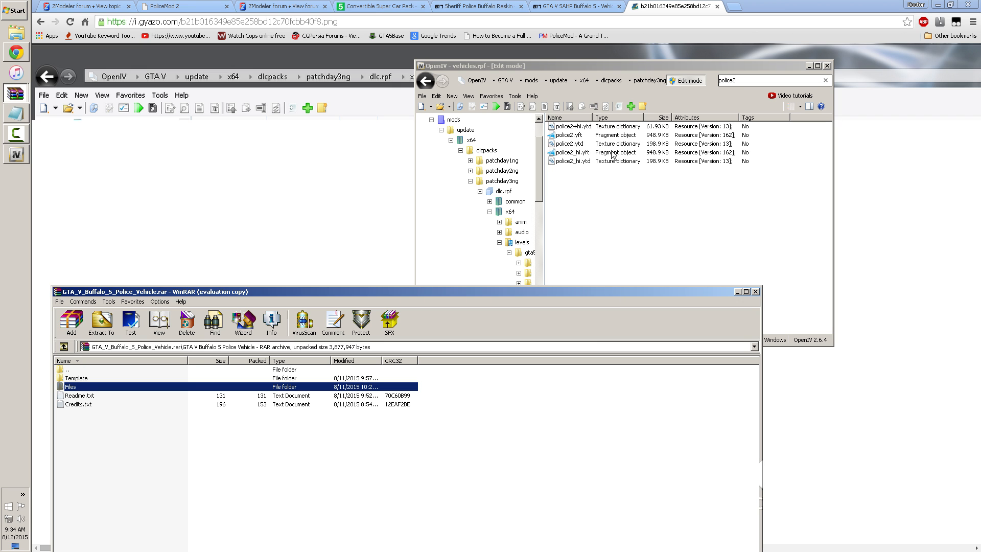
Move the OpenIV window back over the archive and open the police2_hi.yft file in the model viewer
click(544, 66)
drag(557, 65, 324, 168)
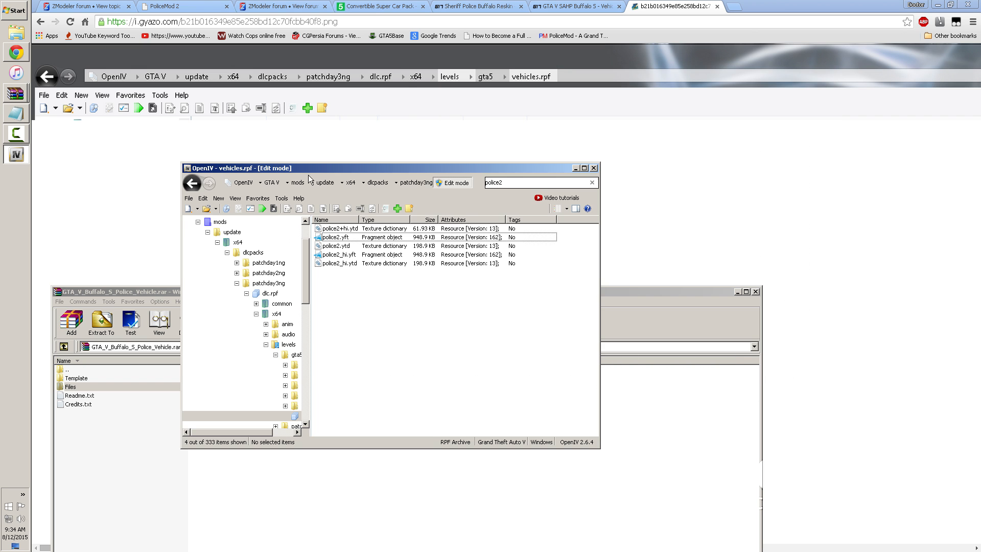
click(342, 238)
click(338, 255)
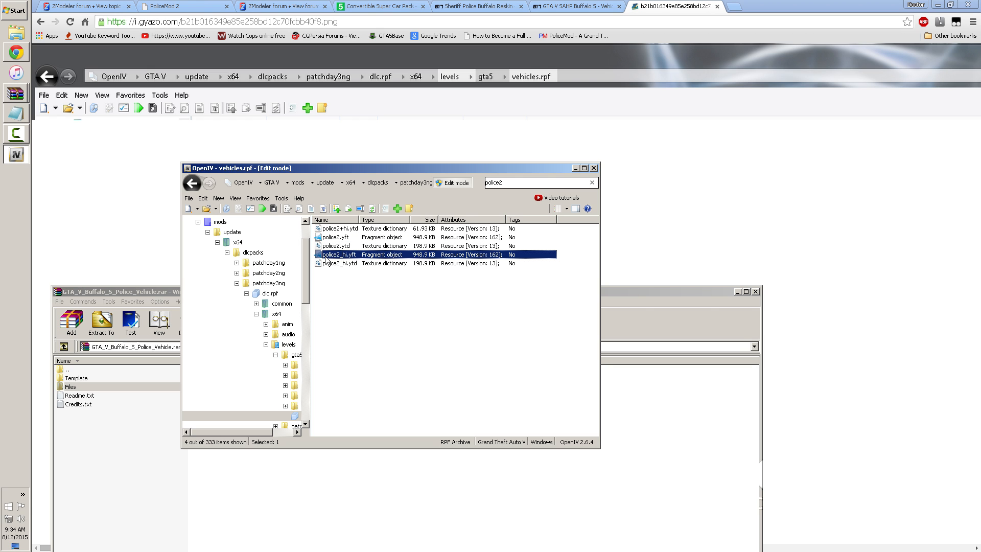
double_click(360, 255)
Inspect the Highway Patrol Buffalo model from the rear, front and side in the model viewer
drag(360, 254, 455, 314)
drag(534, 332, 366, 289)
scroll(579, 305, up, 5)
scroll(580, 305, down, 5)
drag(554, 299, 534, 261)
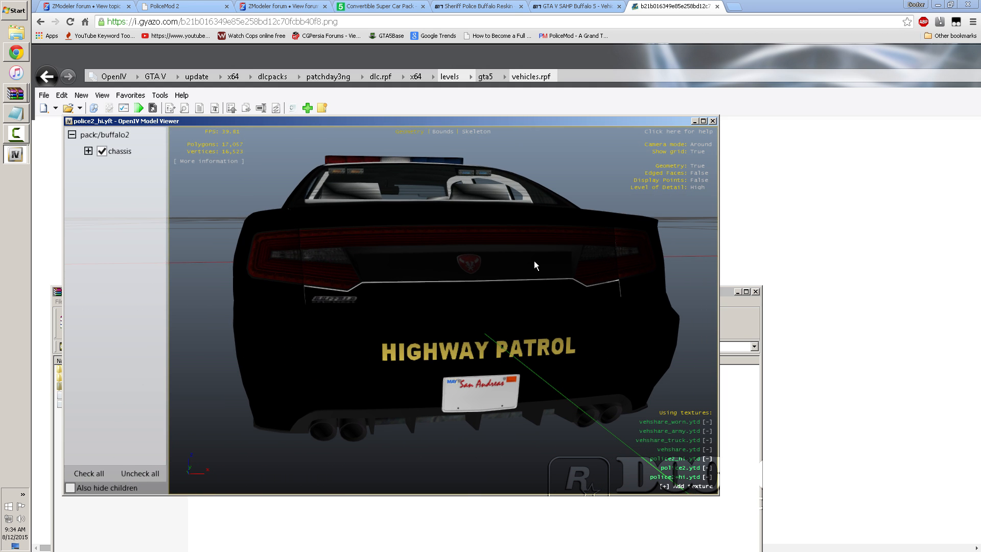
drag(424, 267, 595, 273)
drag(371, 270, 685, 414)
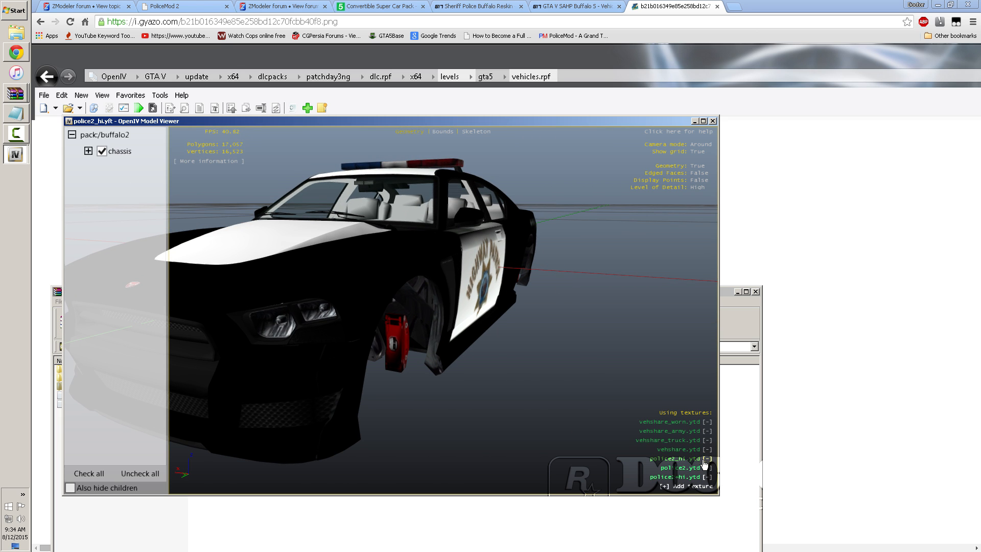
drag(541, 342, 587, 390)
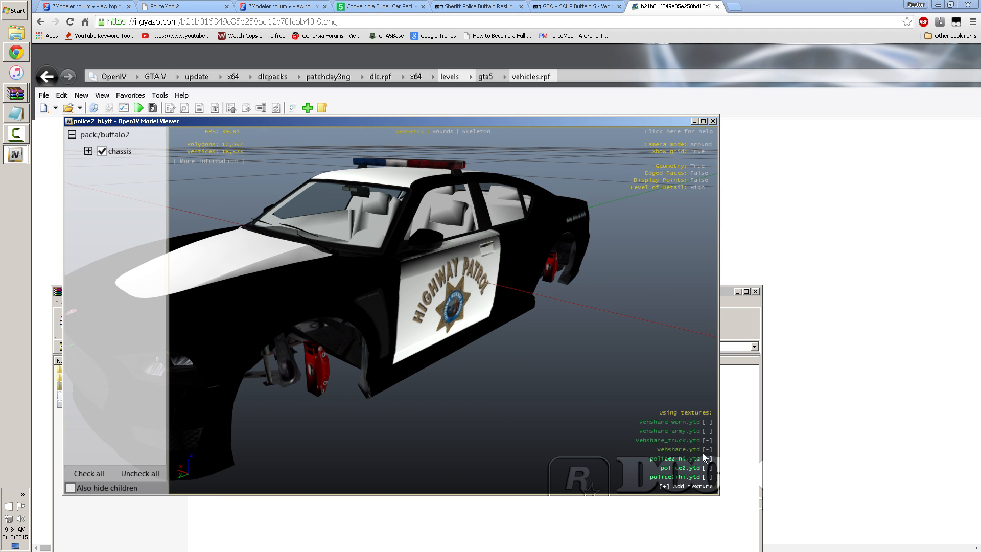
drag(560, 357, 536, 405)
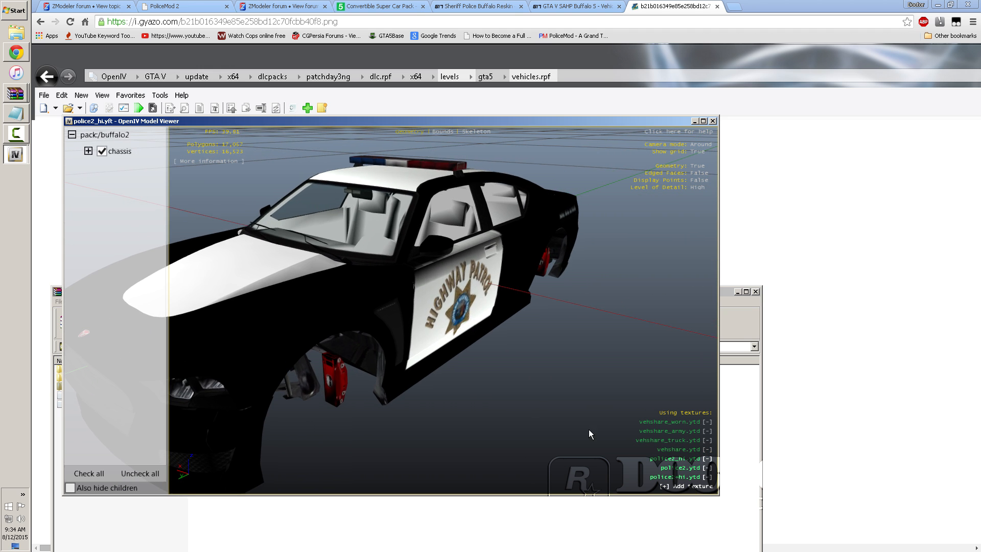
Unload the preview's textures one by one, starting with police2_hi.ytd and police2+hi.ytd, and close the model viewer
click(707, 458)
drag(449, 305, 649, 427)
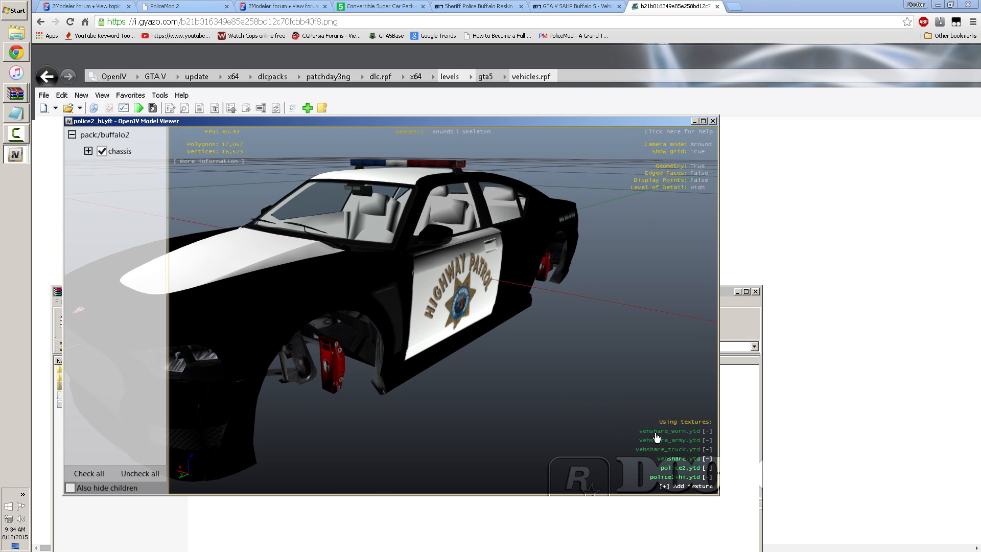
click(707, 477)
drag(467, 346, 543, 322)
click(706, 476)
click(708, 477)
click(707, 476)
click(708, 477)
click(707, 476)
click(712, 121)
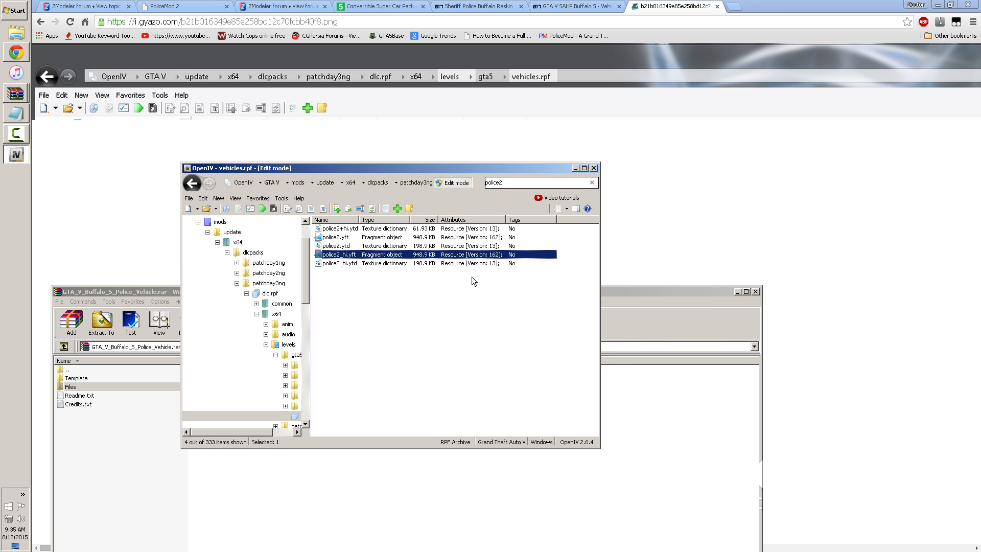
Reopen police2_hi.yft in the model viewer and examine the chassis parts list and the car from its front and rear
double_click(359, 256)
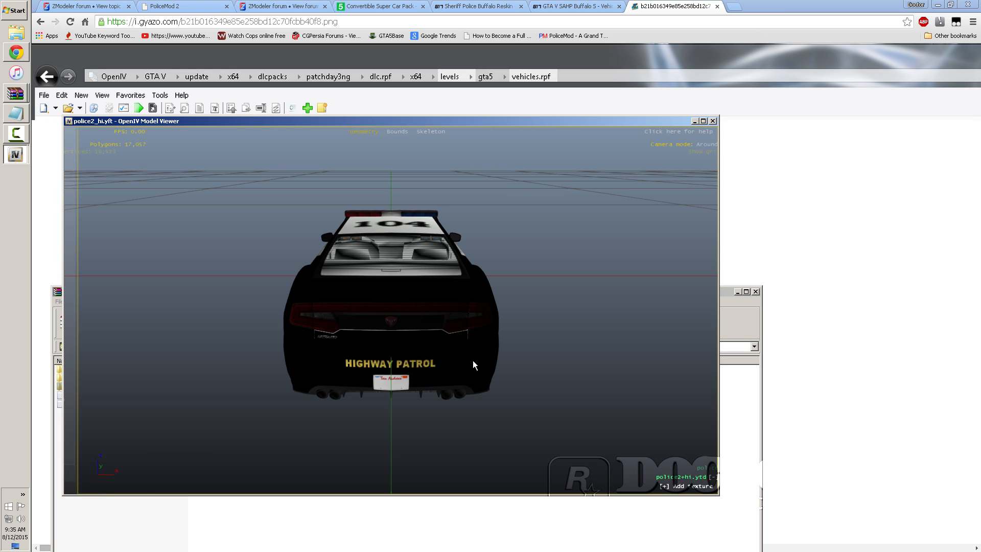
drag(498, 326, 417, 292)
click(87, 151)
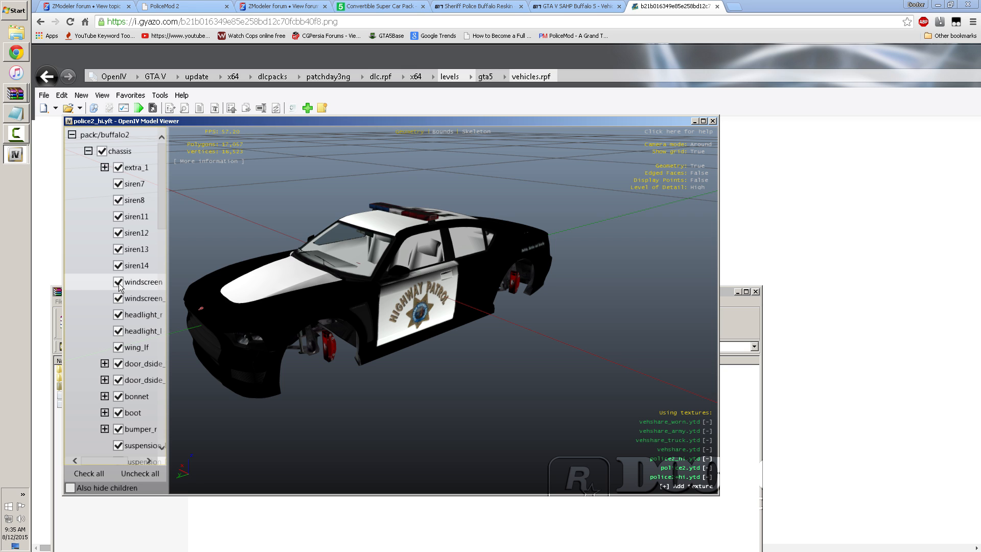
click(118, 266)
click(118, 266)
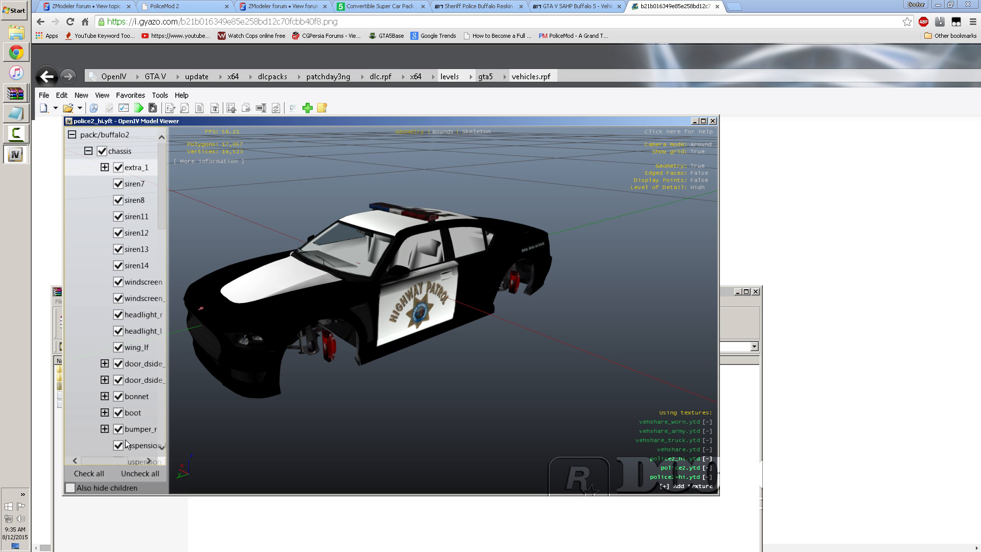
drag(450, 318, 442, 275)
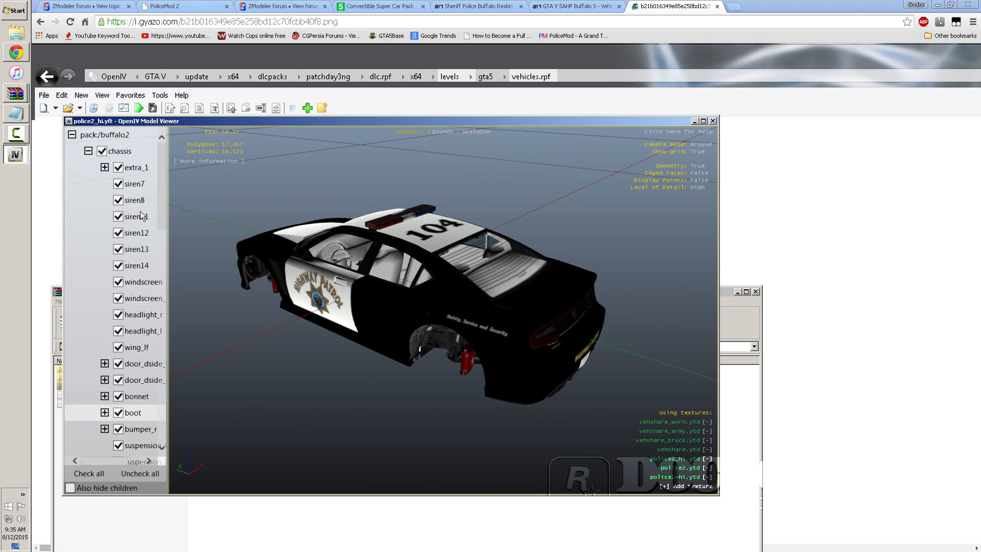
drag(158, 167, 161, 238)
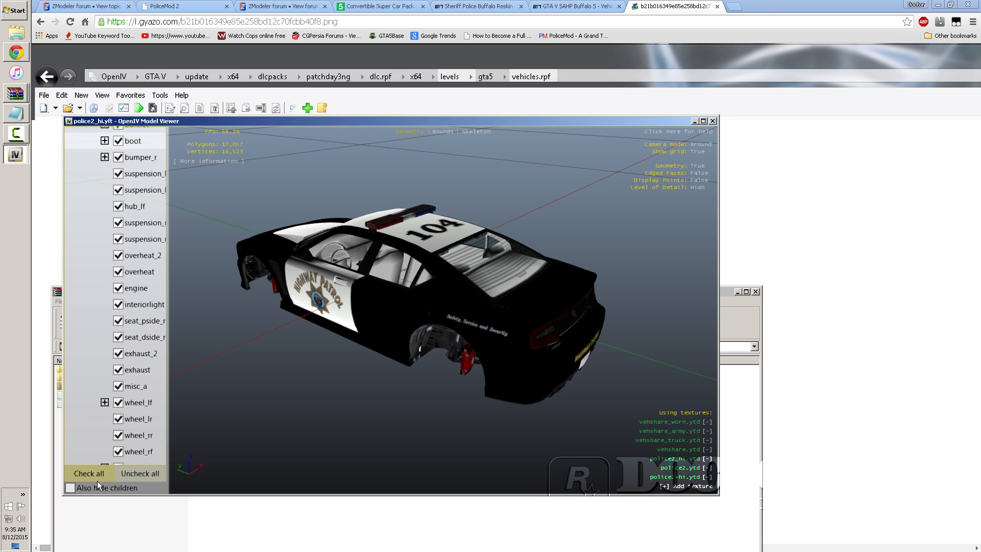
Preview the model as a wireframe, restore geometry display without edged faces, and close the model viewer
click(700, 167)
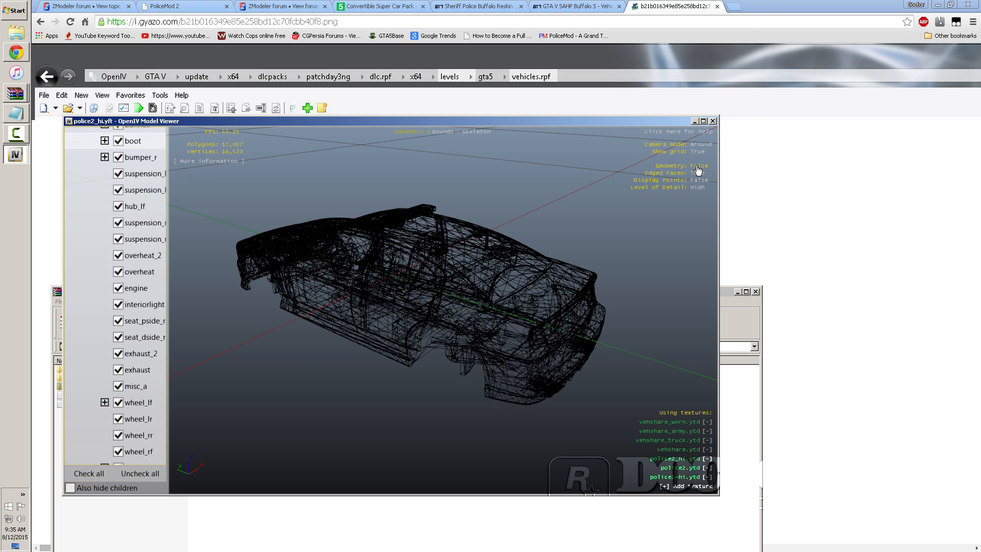
click(698, 167)
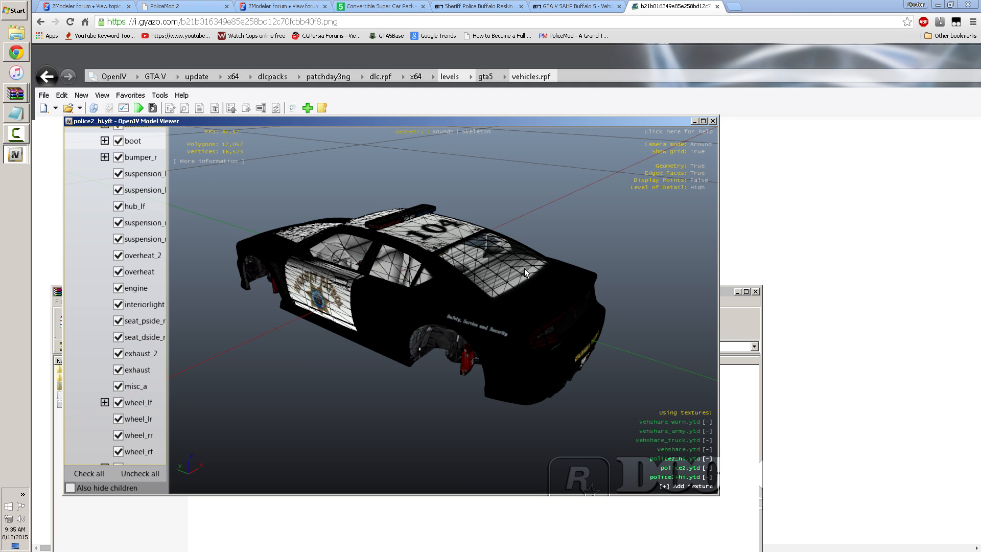
click(698, 172)
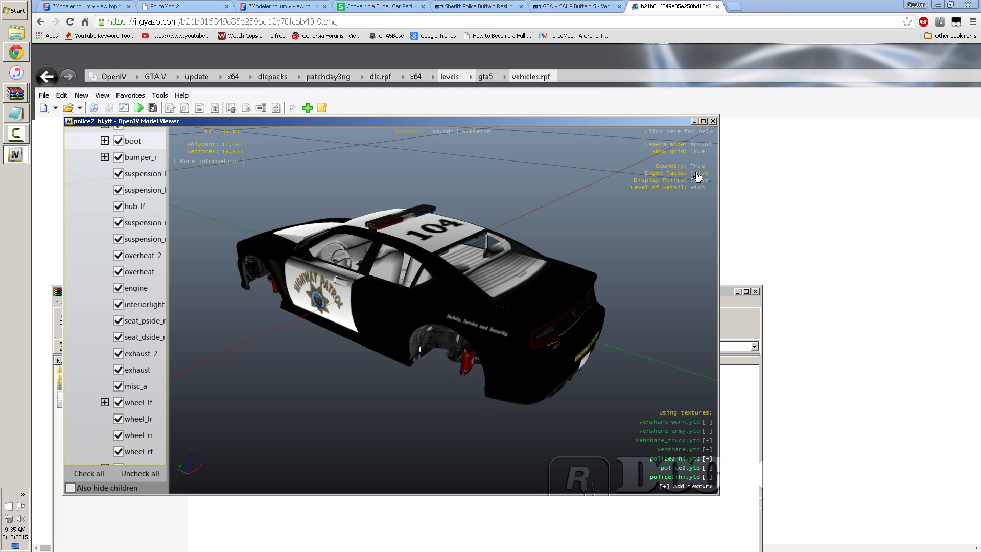
click(713, 121)
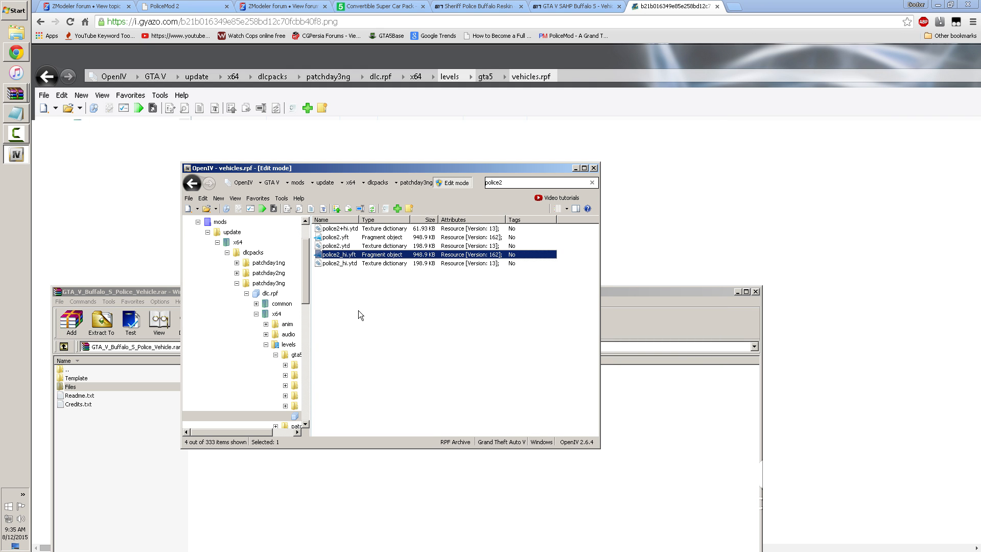
Close the GTA_V_Buffalo_S_Police_Vehicle.rar archive and open README.txt from the Sheriff_Buffalo.zip archive
click(645, 332)
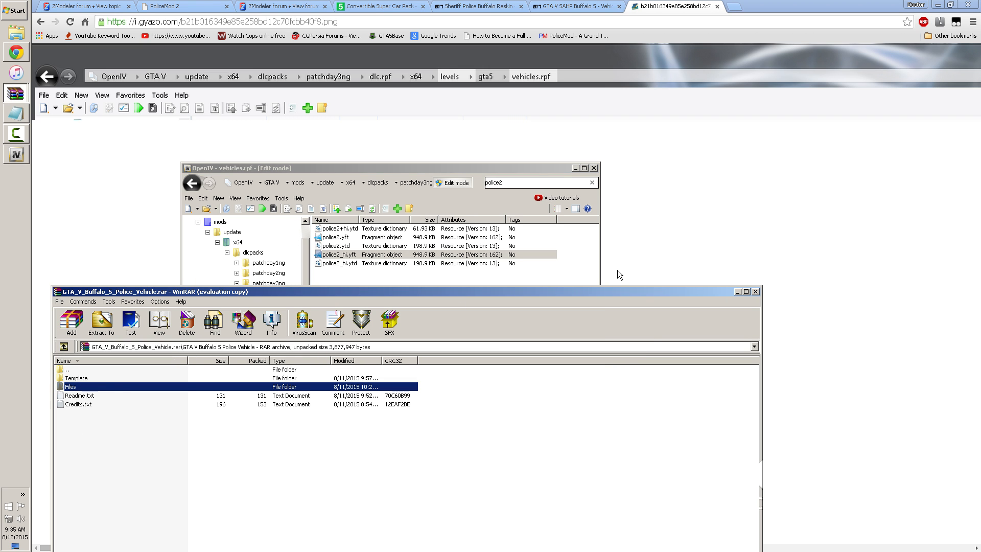
click(755, 291)
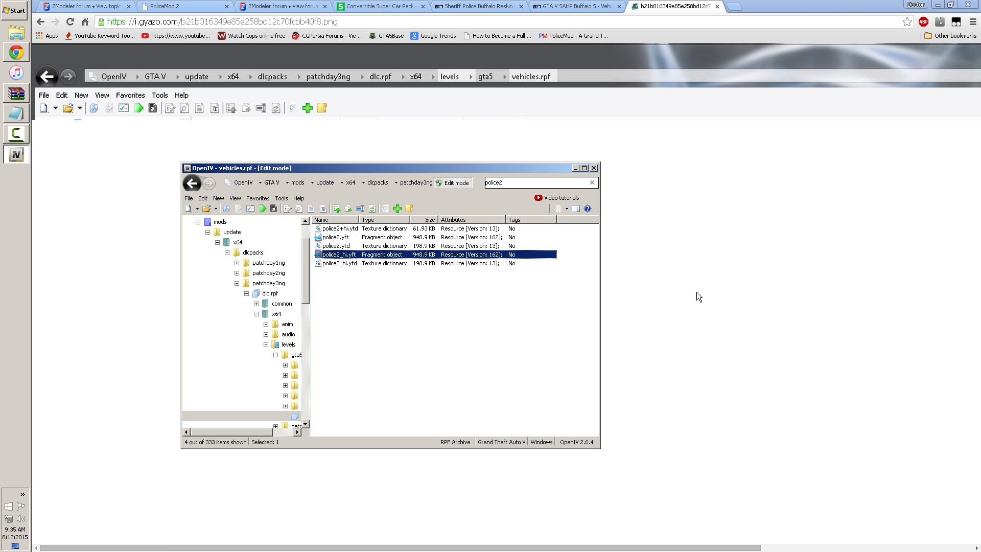
click(15, 95)
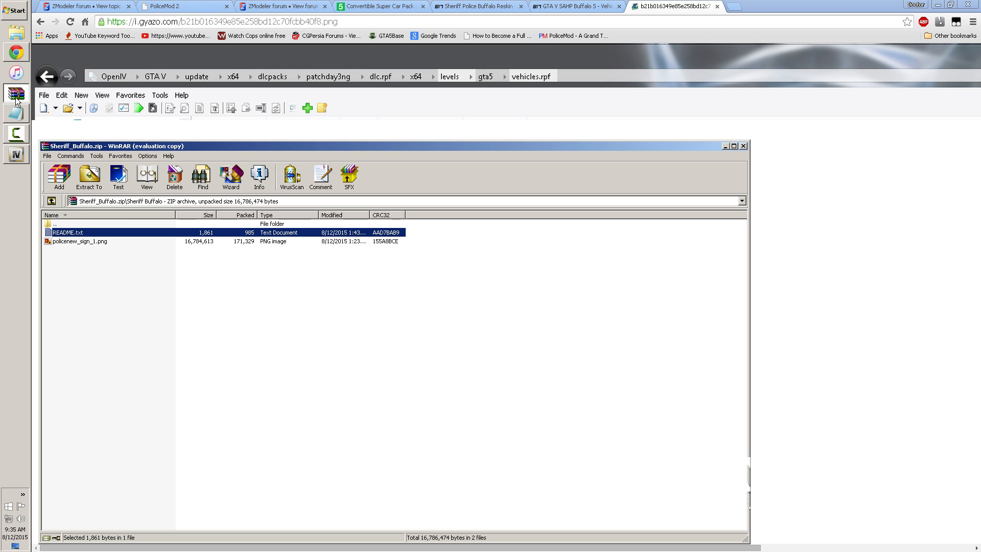
double_click(66, 232)
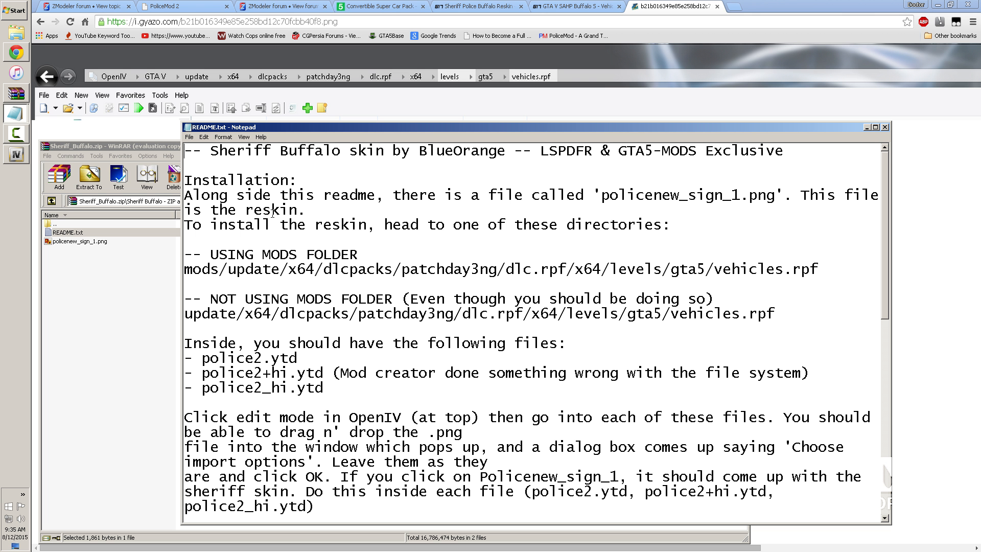
Read the README's install directories, required police2 texture files and PNG import instructions, and close it
drag(323, 270, 644, 269)
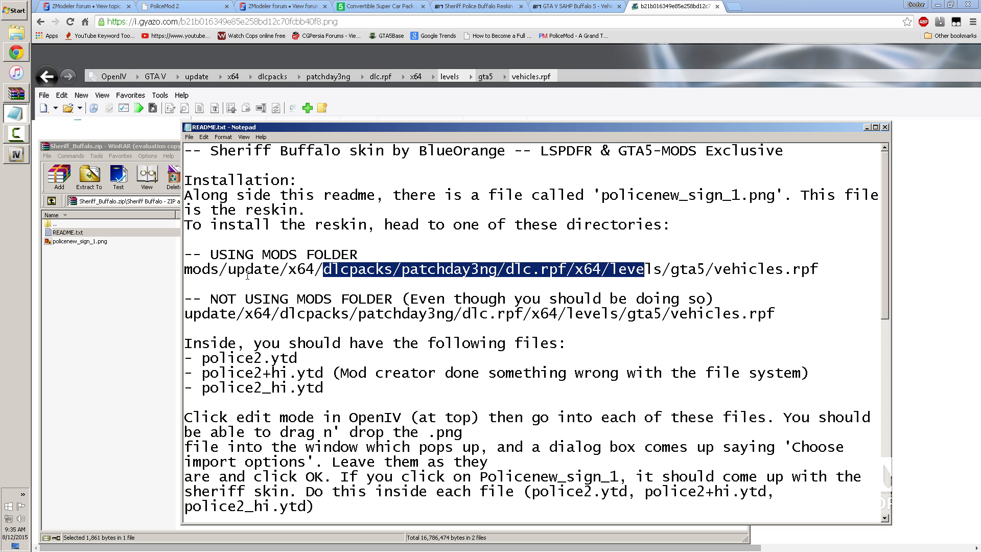
double_click(215, 270)
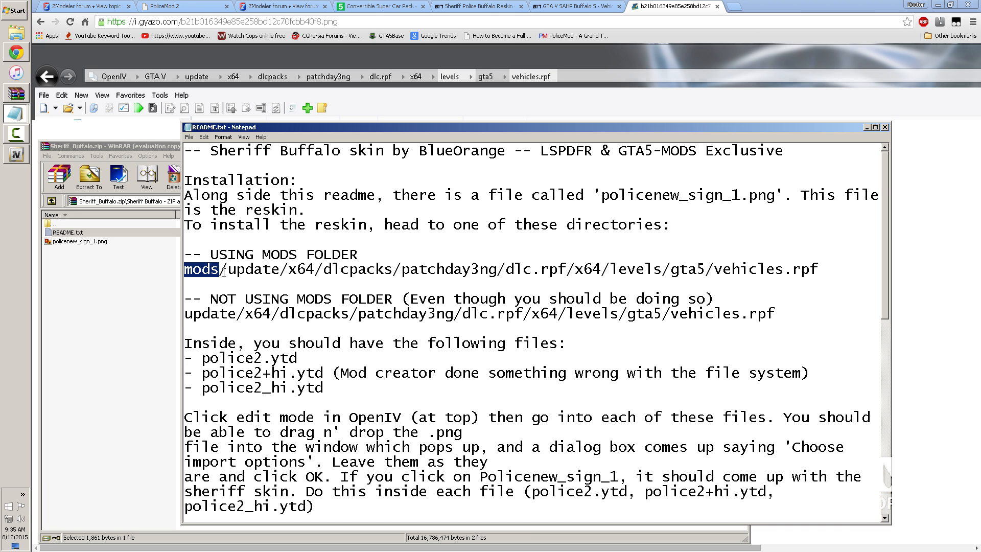
click(200, 312)
drag(512, 317, 511, 322)
click(439, 328)
drag(257, 358, 323, 388)
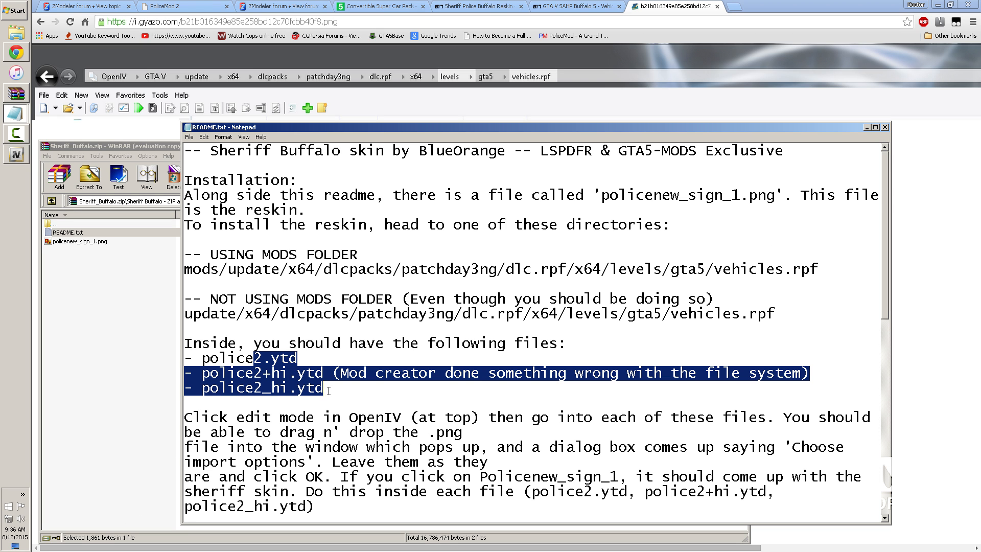
click(324, 389)
scroll(364, 389, down, 1)
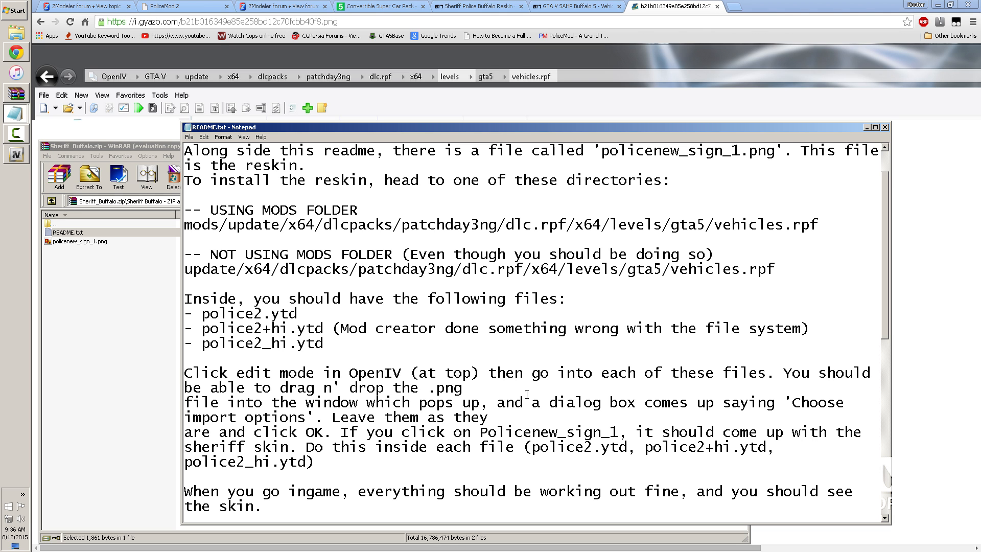
drag(635, 433, 540, 433)
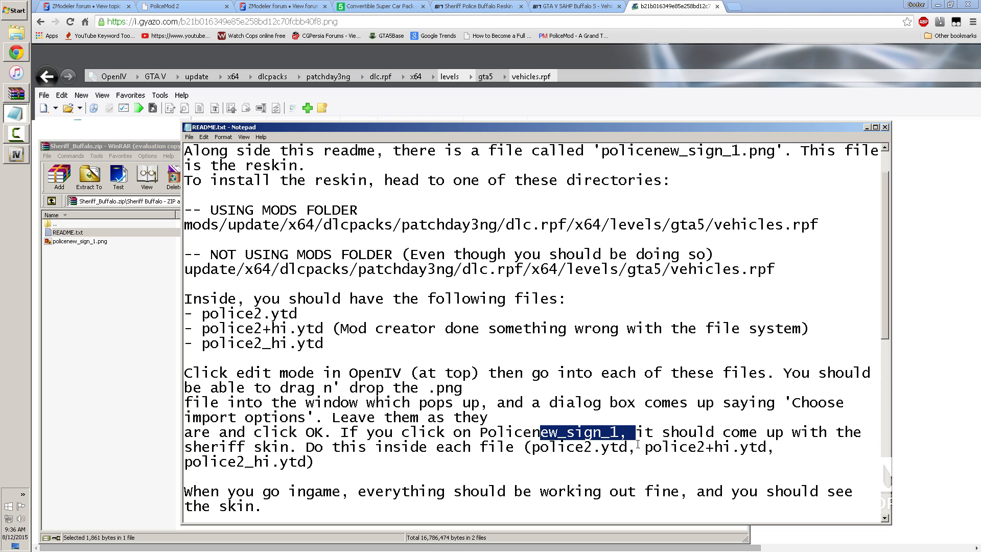
drag(341, 448, 740, 448)
drag(227, 462, 262, 462)
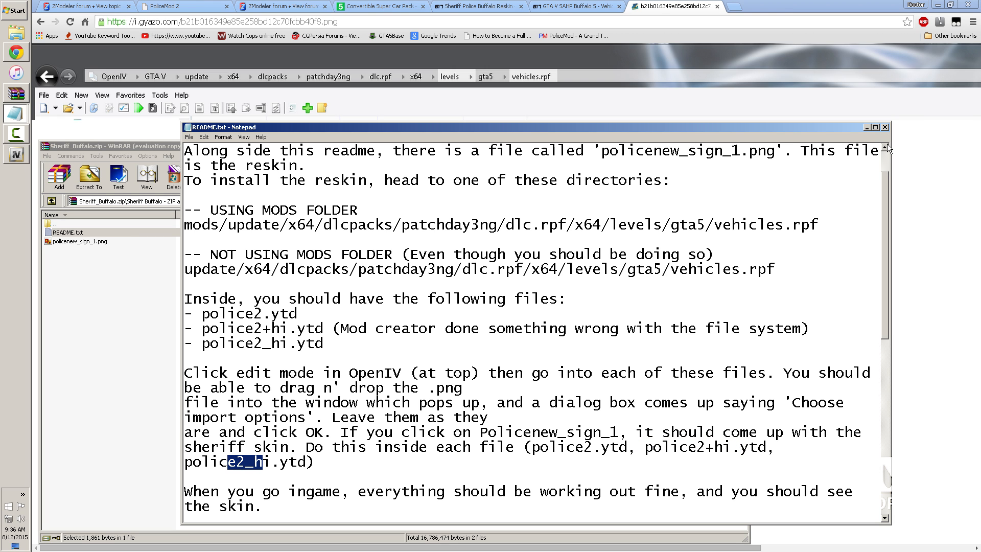
click(885, 128)
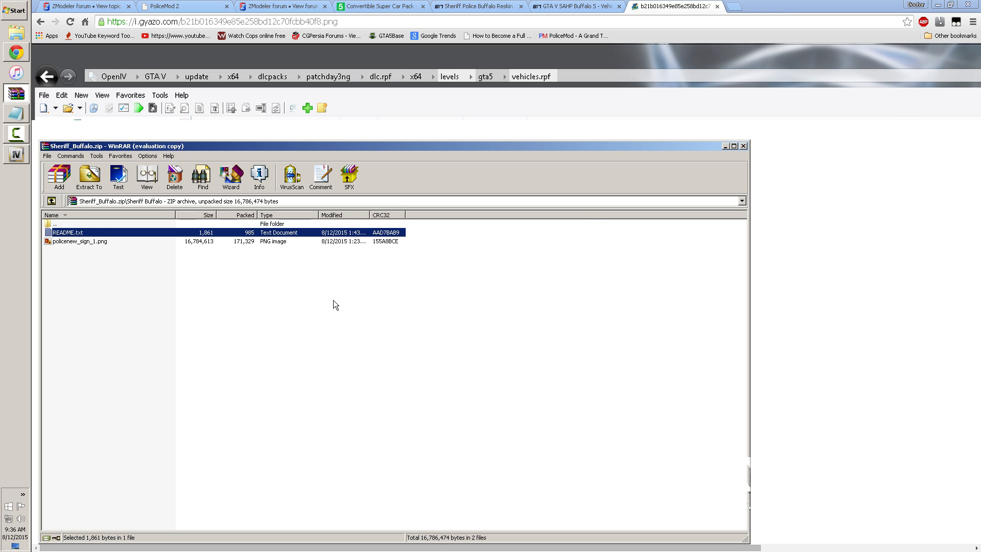
Arrange the Sheriff_Buffalo.zip and OpenIV windows so the skin image and the police2 files are both in view
drag(94, 146, 172, 148)
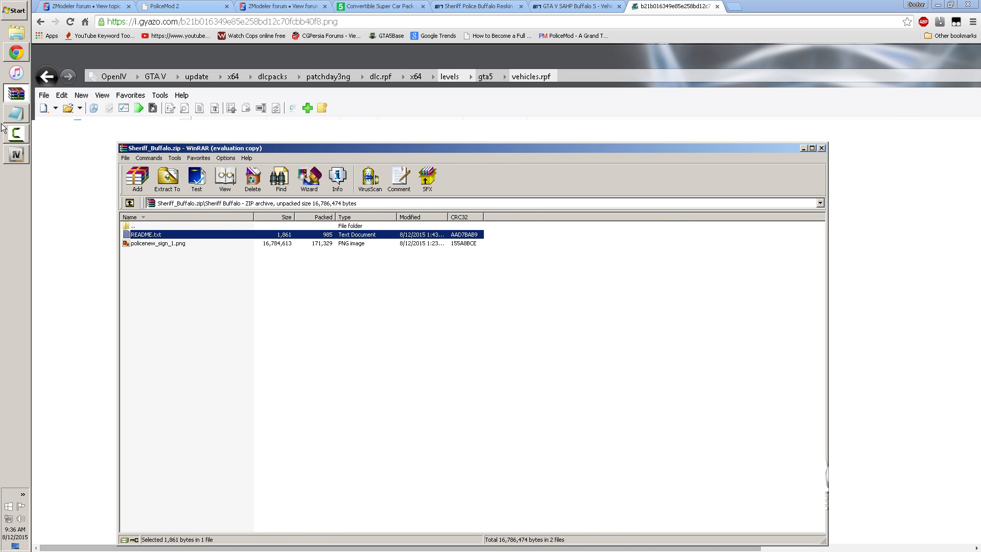
click(17, 156)
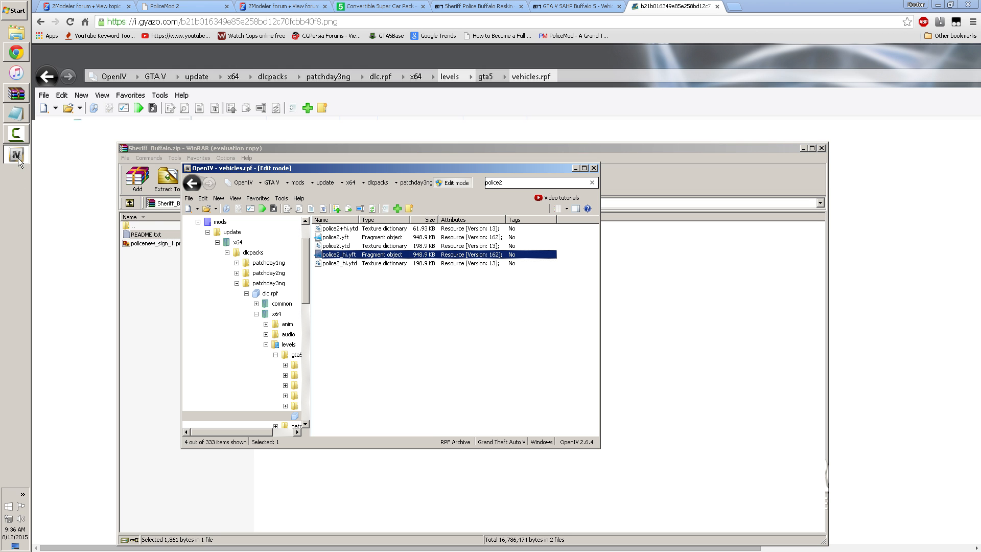
drag(262, 171, 518, 257)
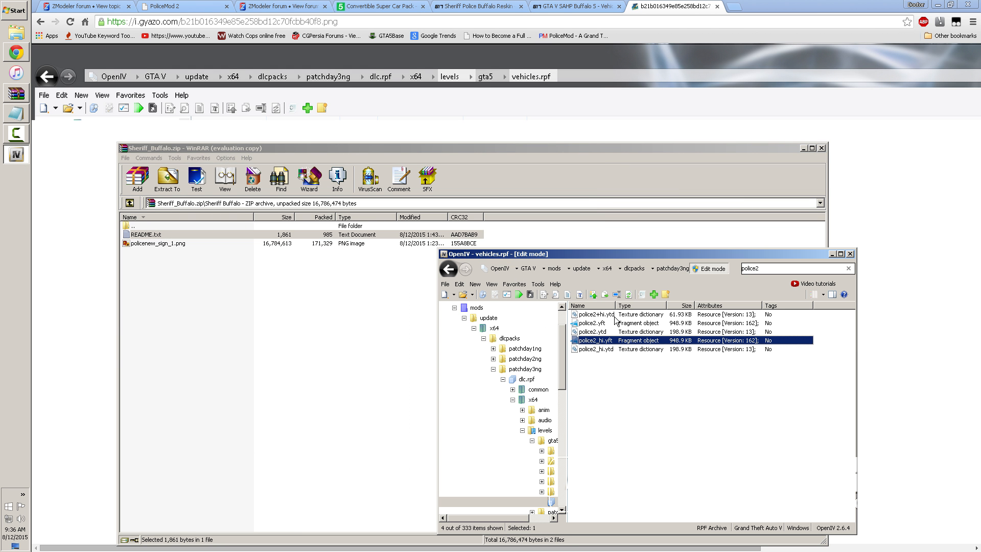
Open police2+hi.ytd in the texture editor, show its textures as thumbnails, and place the editor beside the archive's file list
click(575, 315)
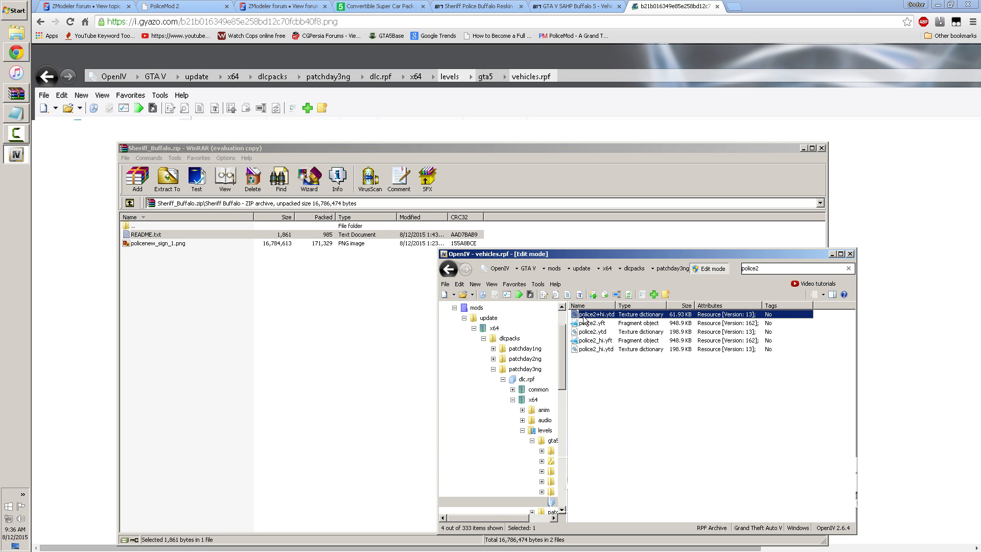
double_click(618, 317)
drag(575, 209, 418, 96)
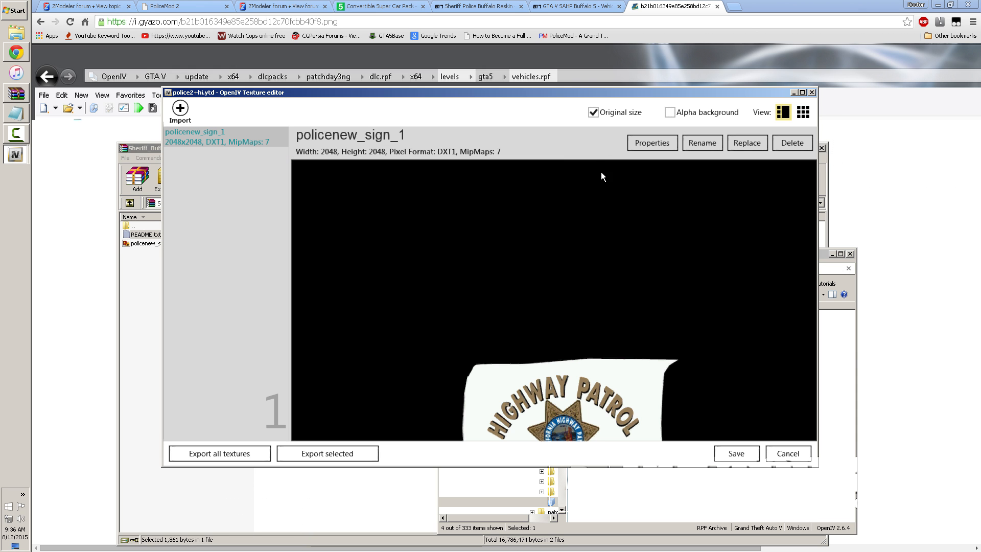
click(803, 112)
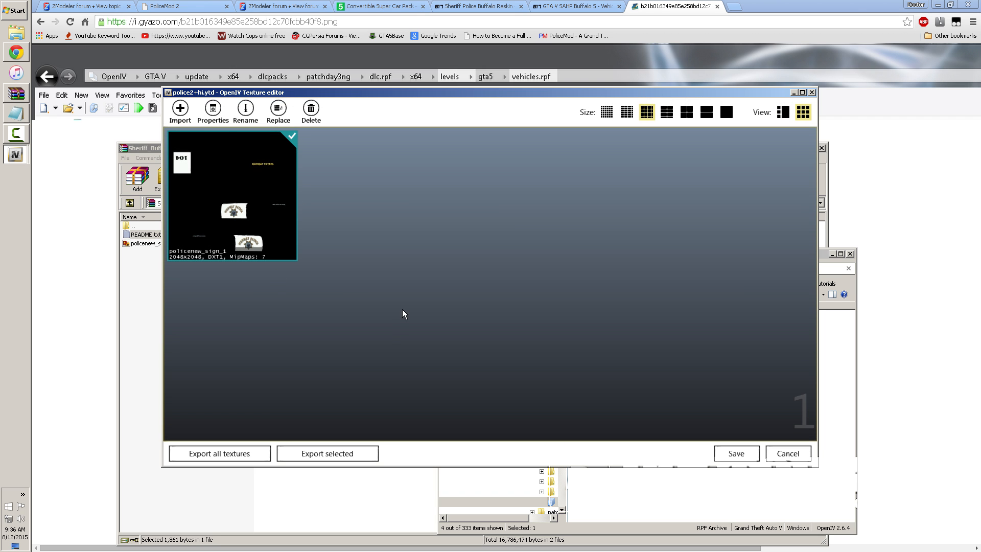
drag(221, 93, 422, 167)
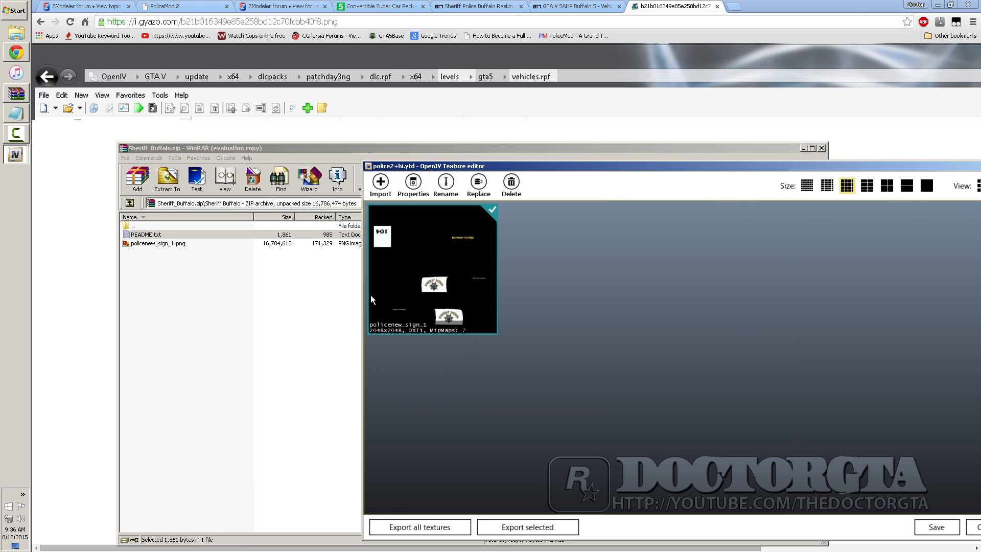
View the Sheriff skin image policenew_sign_1.png from the archive up close and close the photo viewer
click(179, 266)
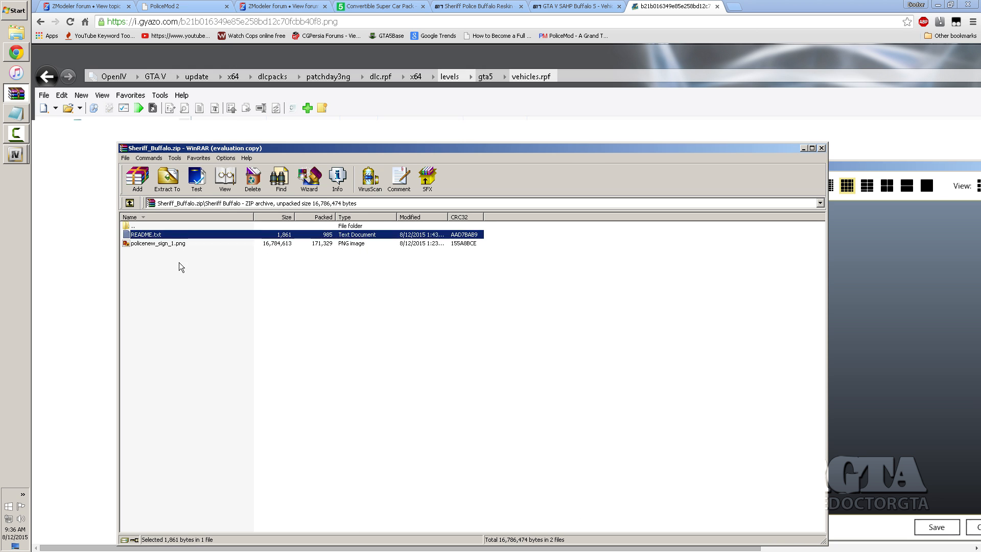
double_click(159, 244)
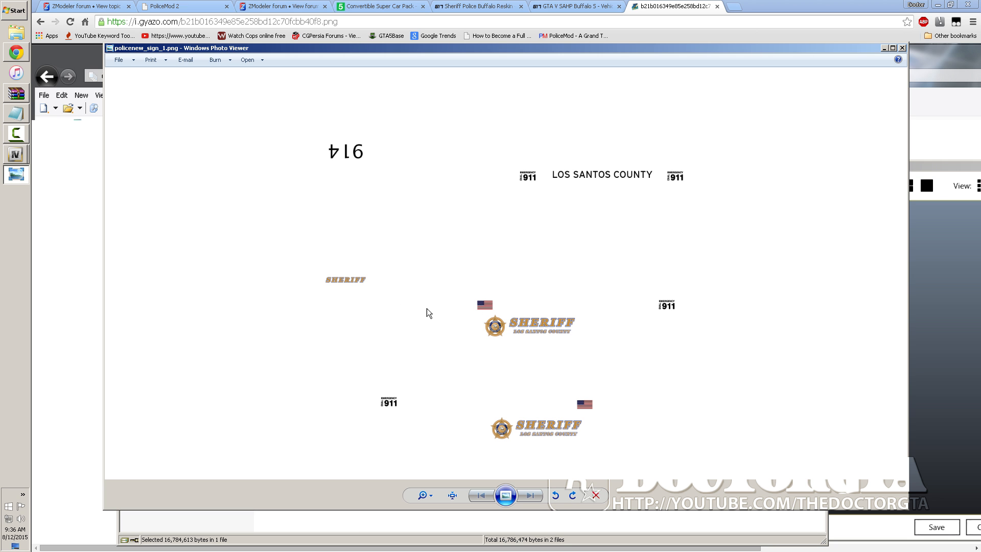
scroll(525, 378, up, 2)
drag(570, 207, 602, 132)
drag(524, 225, 522, 351)
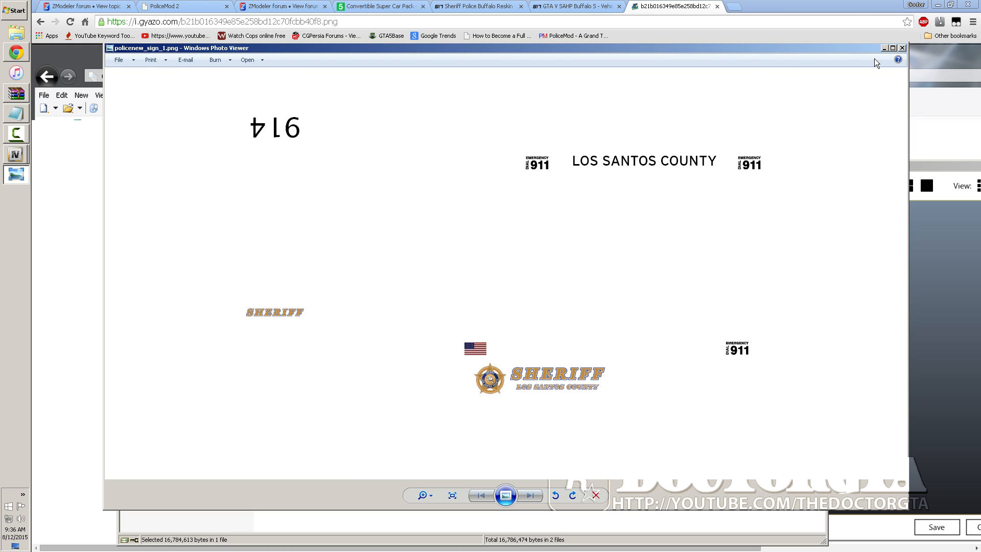
click(903, 47)
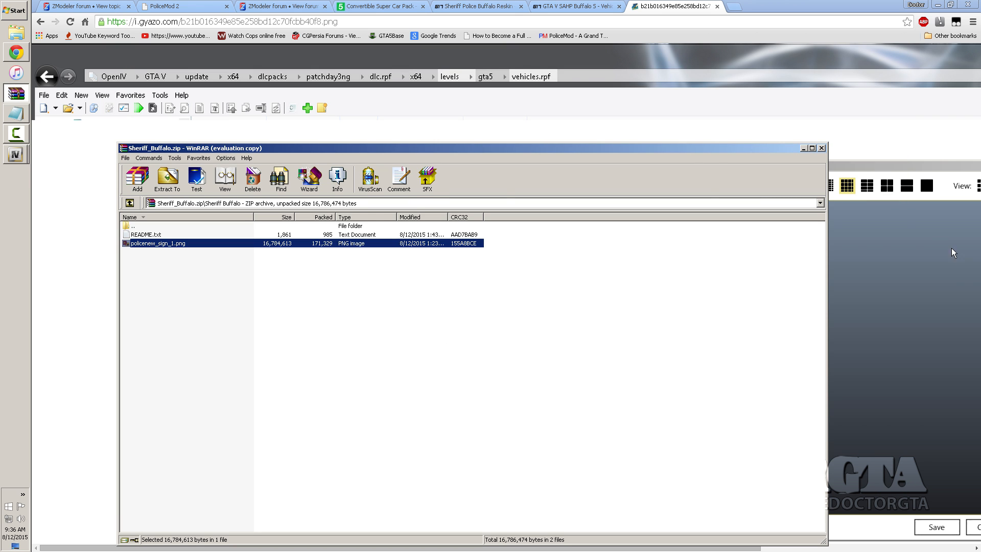
Import policenew_sign_1.png from the archive into police2+hi.ytd over the existing texture and save the texture dictionary
click(937, 247)
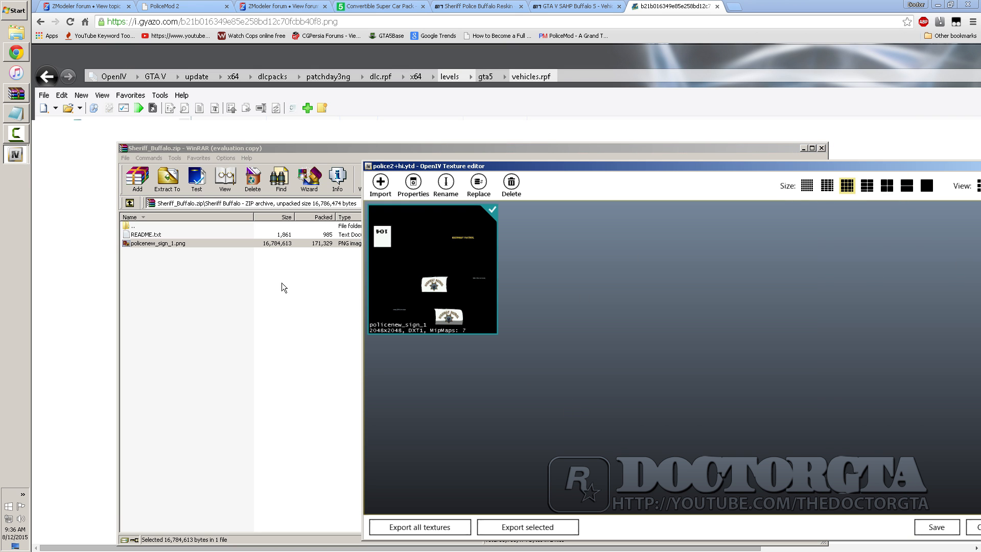
drag(188, 242, 741, 279)
drag(831, 293, 832, 294)
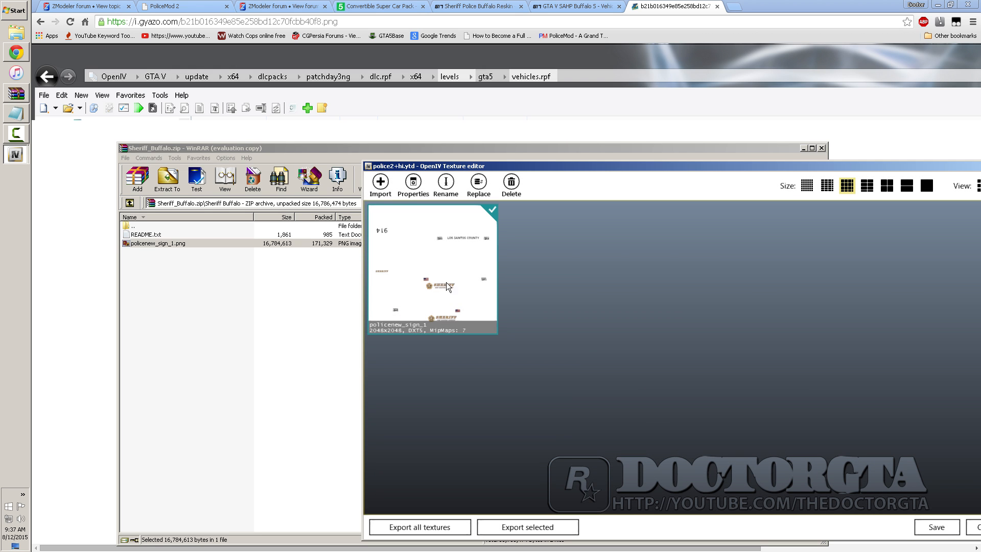
drag(478, 166, 345, 120)
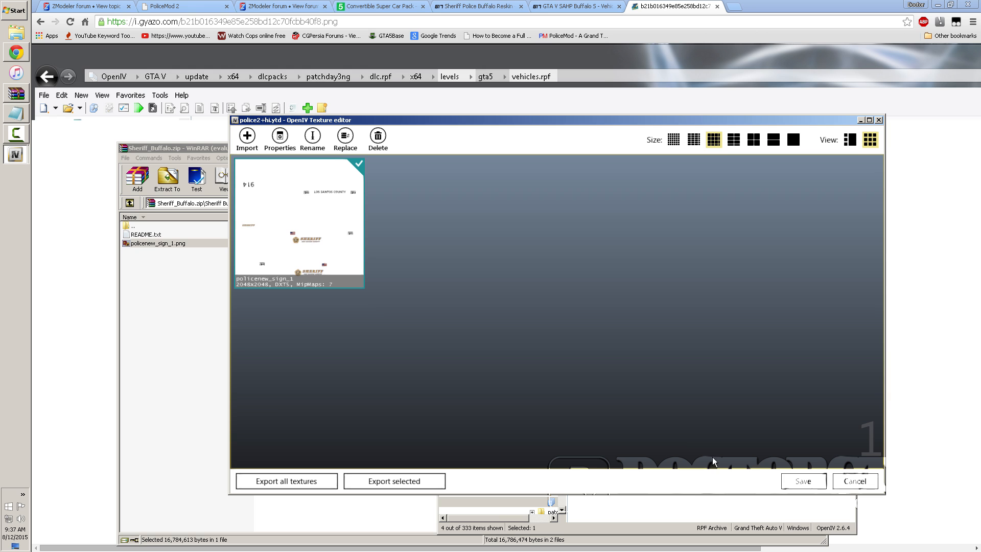
click(803, 481)
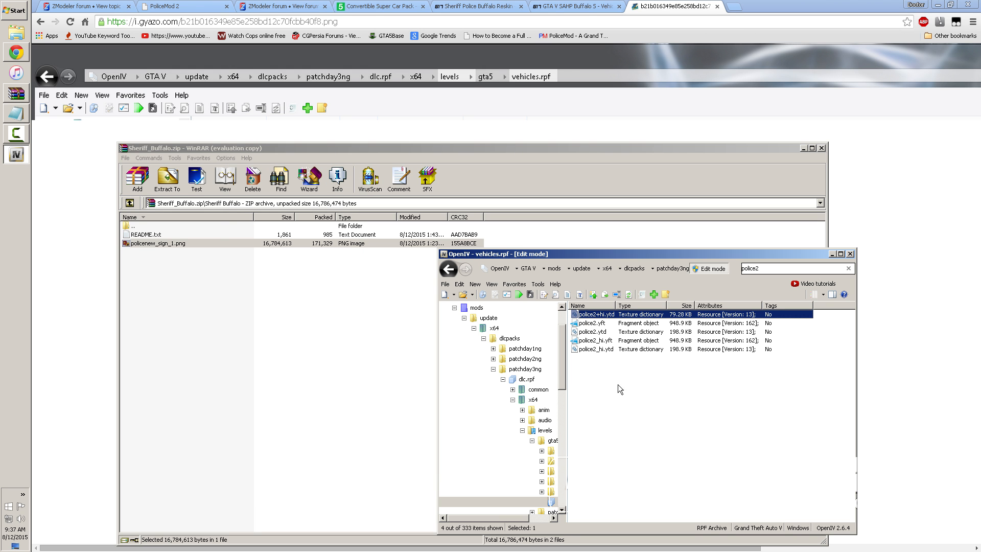
Preview the police2.yft model with the Sheriff skin, rotate it to inspect the car, and close the model viewer
click(597, 322)
double_click(611, 325)
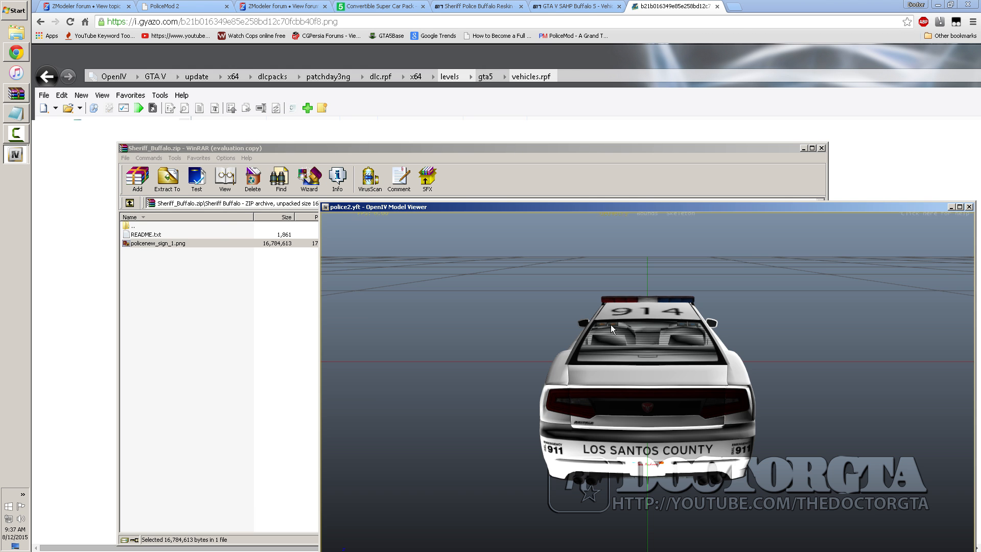
drag(660, 369, 628, 182)
click(899, 181)
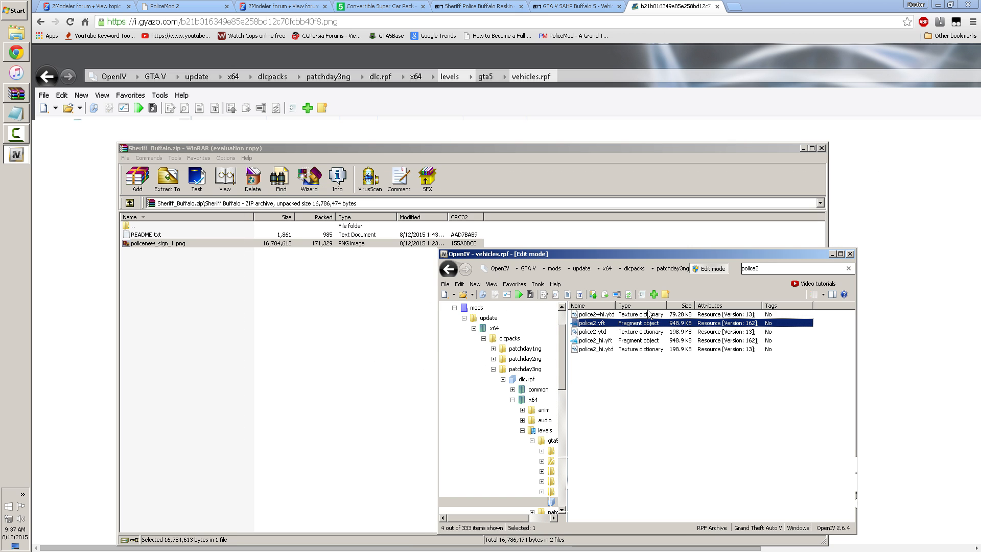
Import policenew_sign_1.png from the archive into police2.ytd over the existing texture with automatic compression and MipMaps, and save the texture dictionary
double_click(613, 332)
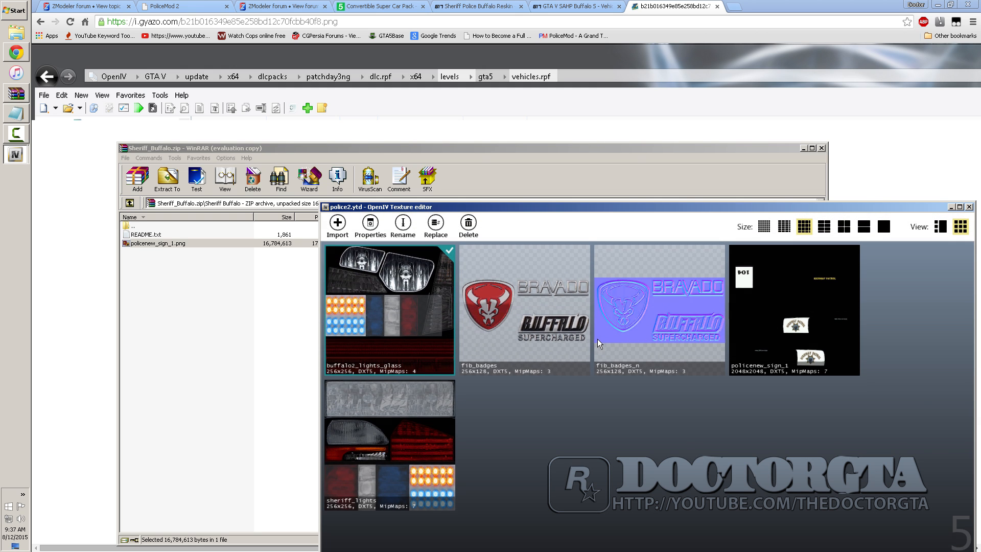
click(800, 328)
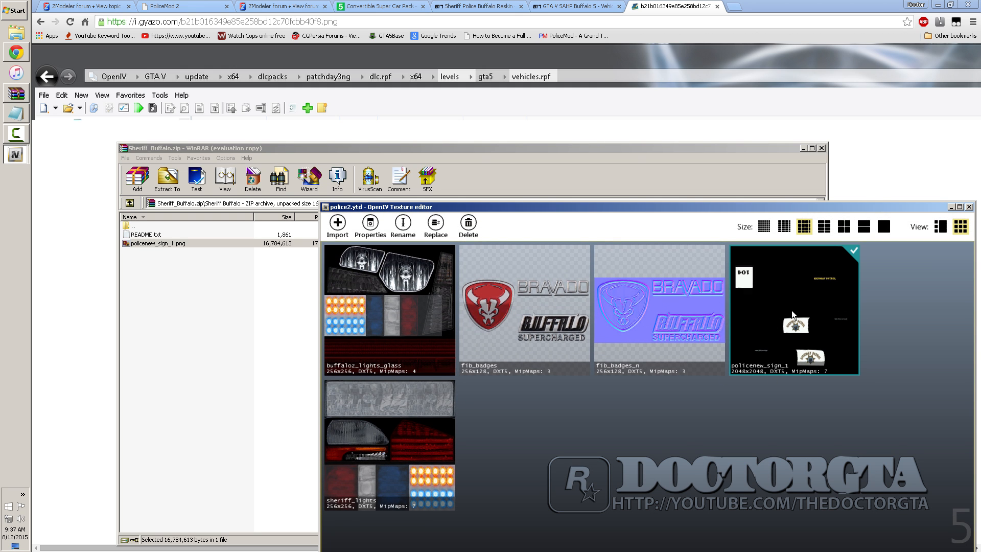
drag(164, 244, 757, 313)
drag(862, 419, 862, 419)
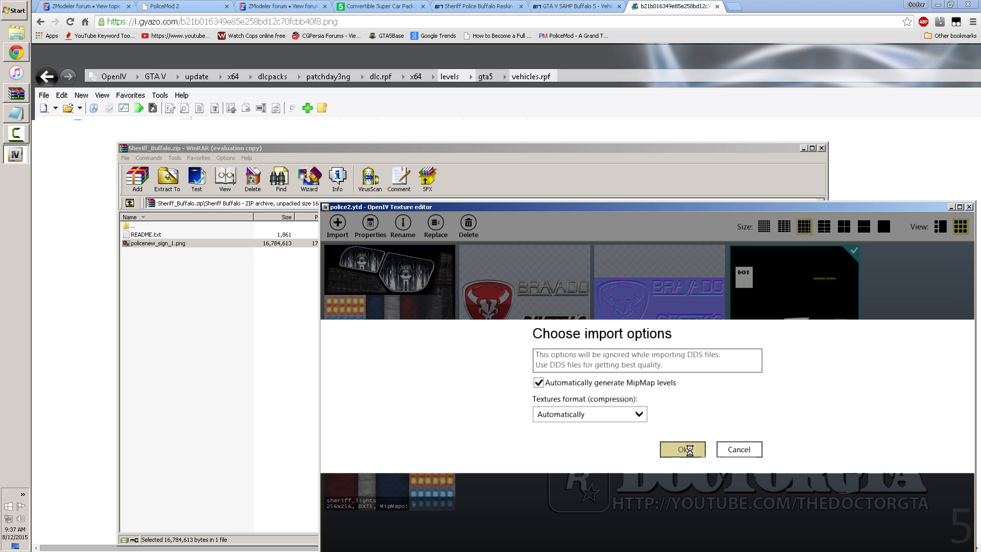
click(685, 449)
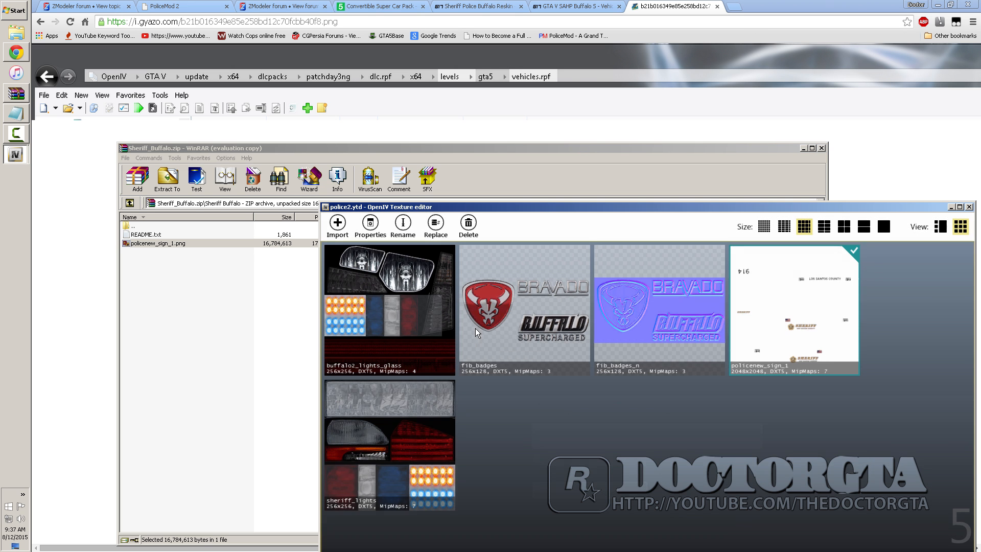
drag(744, 214, 719, 158)
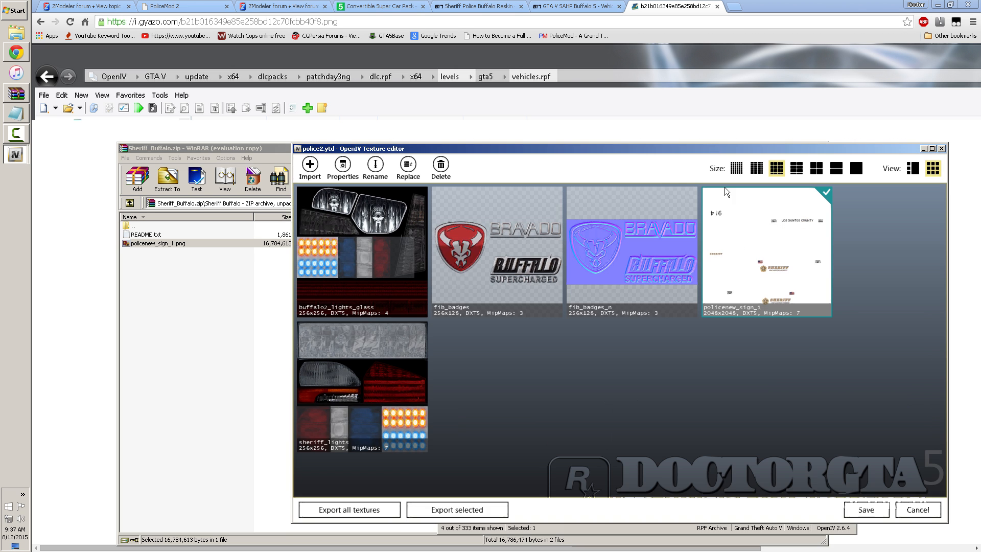
click(863, 511)
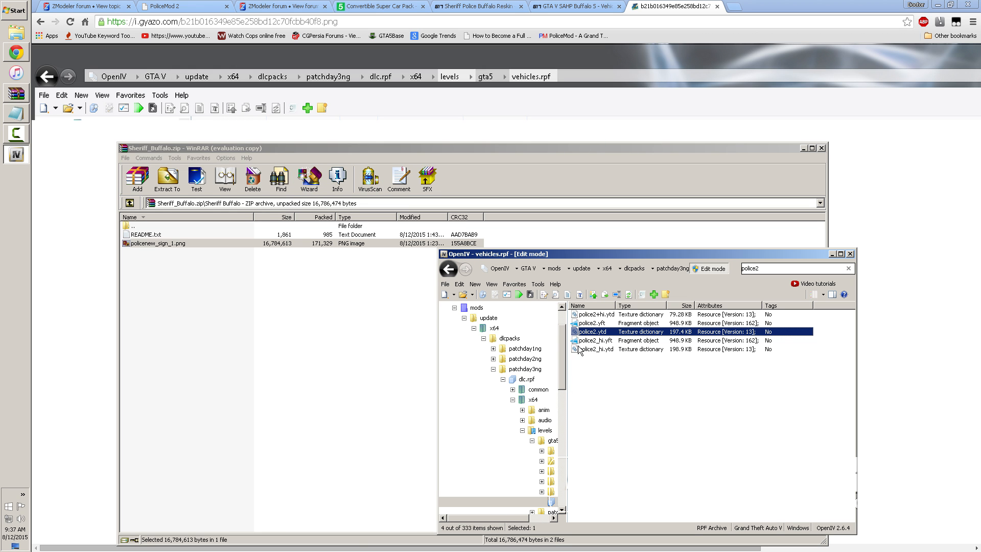
Replace the policenew_sign_1 texture in police2_hi.ytd with the archive's policenew_sign_1.png and save the texture dictionary
double_click(602, 348)
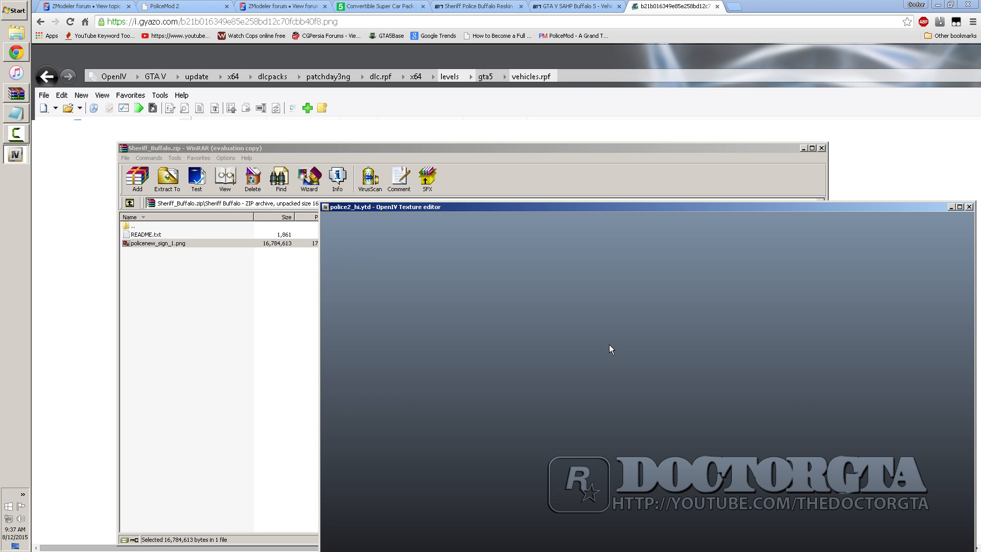
click(798, 322)
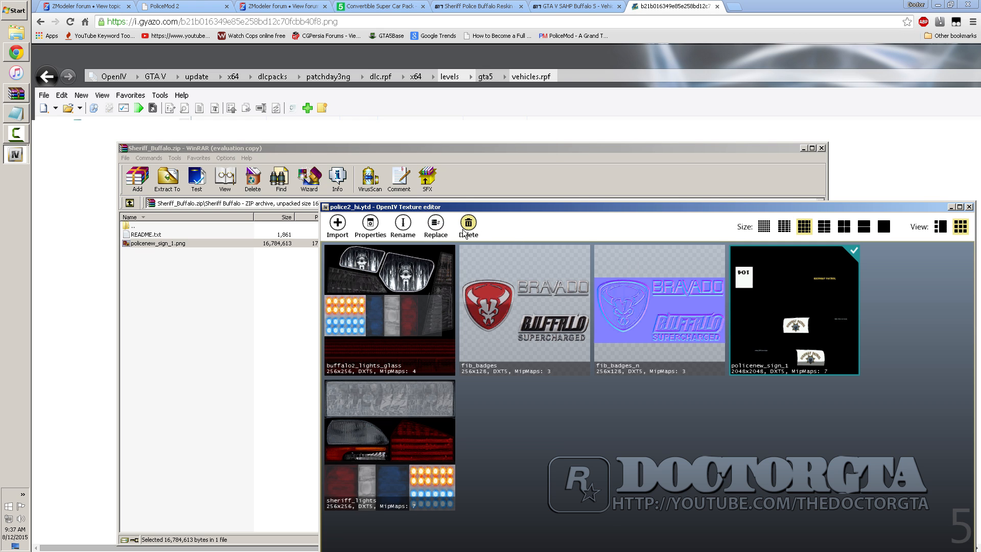
click(439, 227)
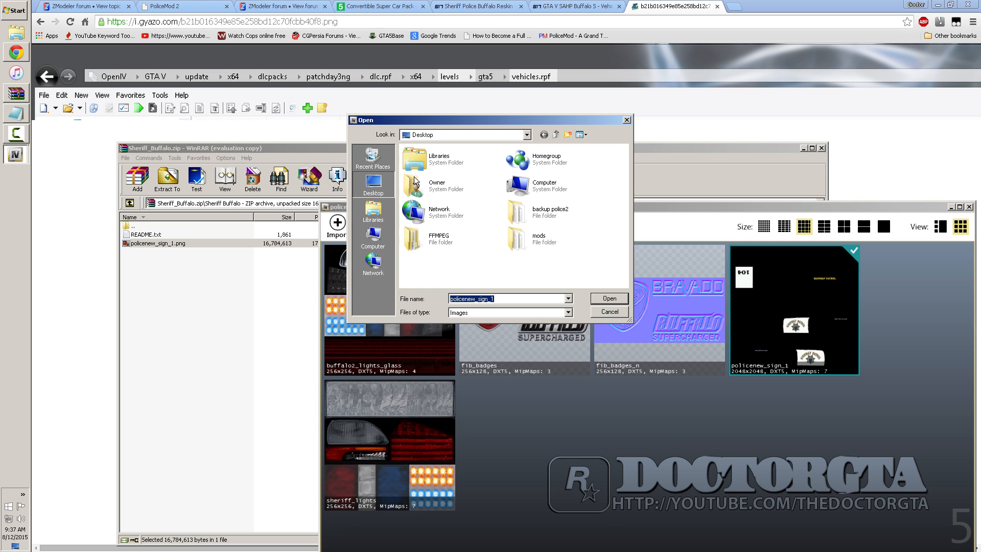
click(610, 312)
double_click(148, 244)
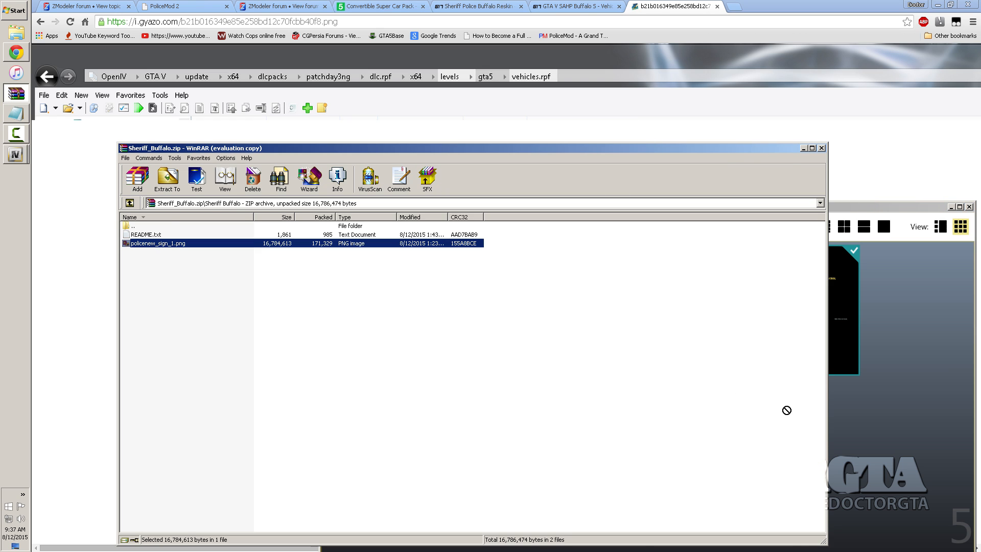
click(878, 380)
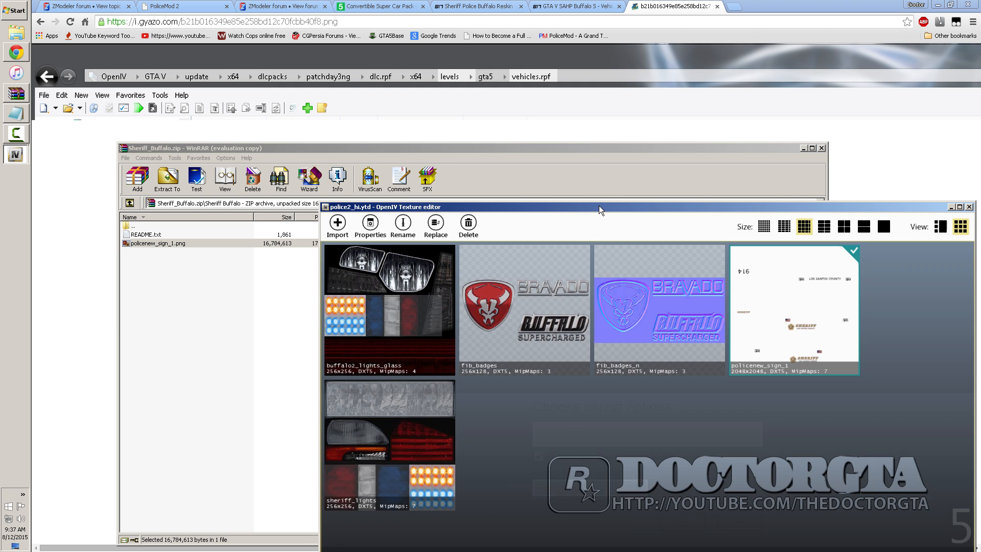
drag(596, 208, 518, 121)
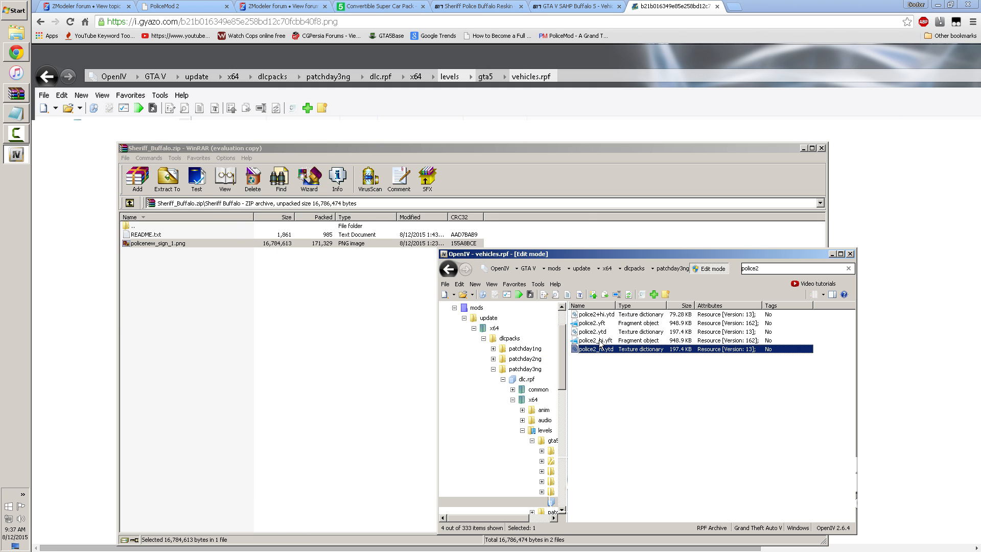
click(445, 284)
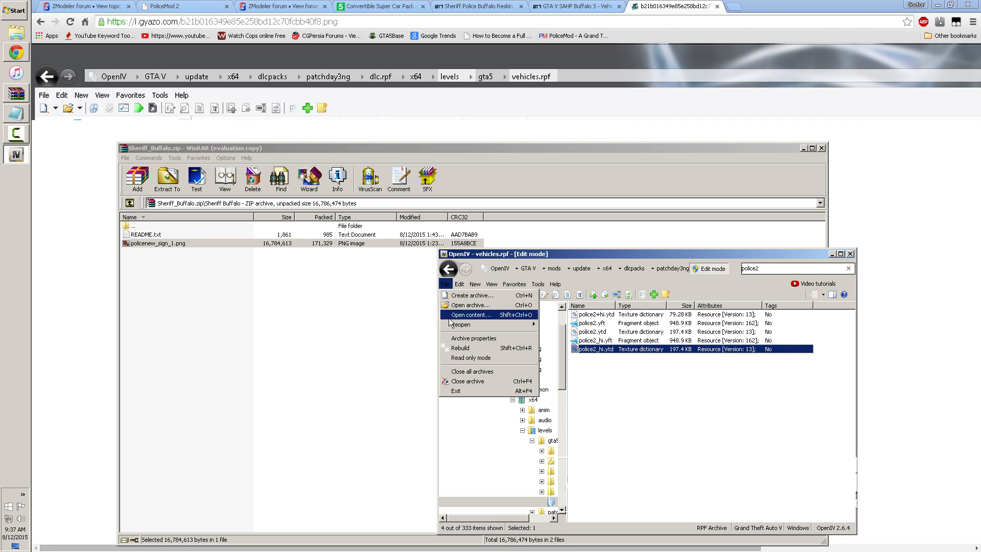
click(719, 454)
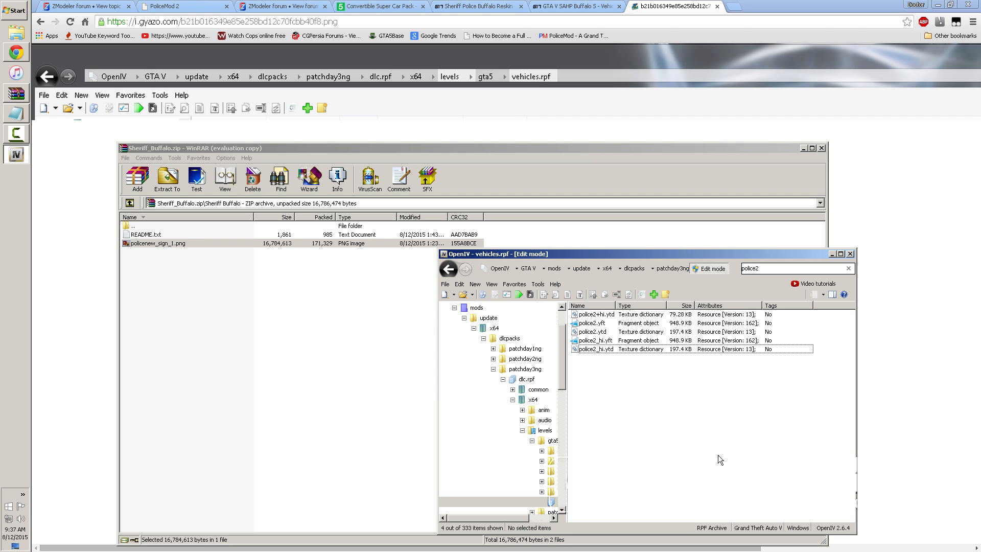
click(520, 294)
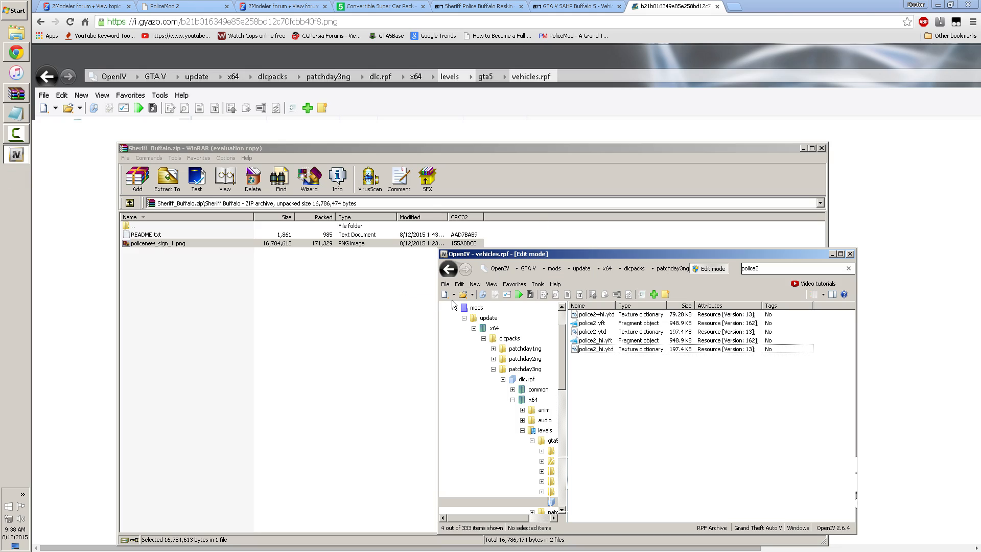